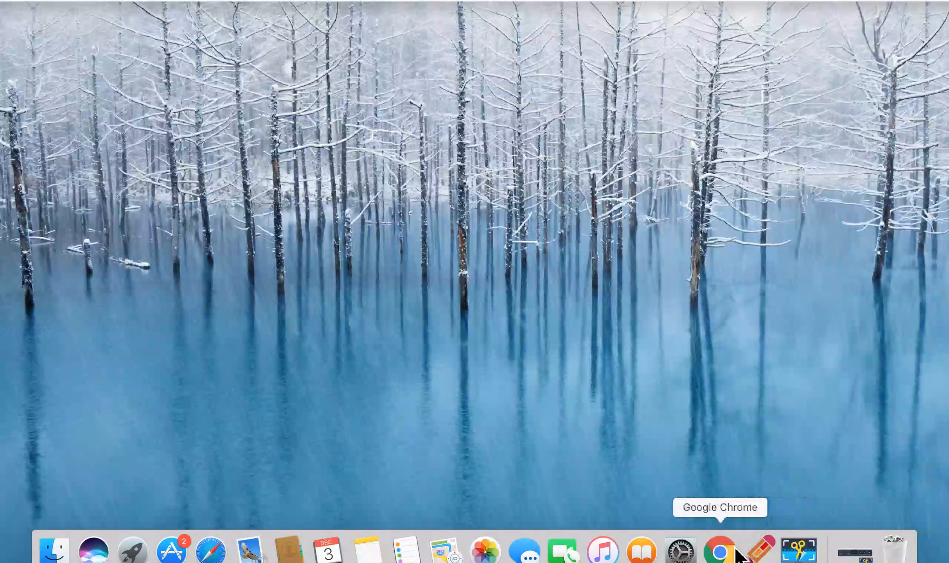
Open Google Chrome and search Google Images for "fond noir jpg"
{"action": "left_click", "coordinate": [722, 554]}
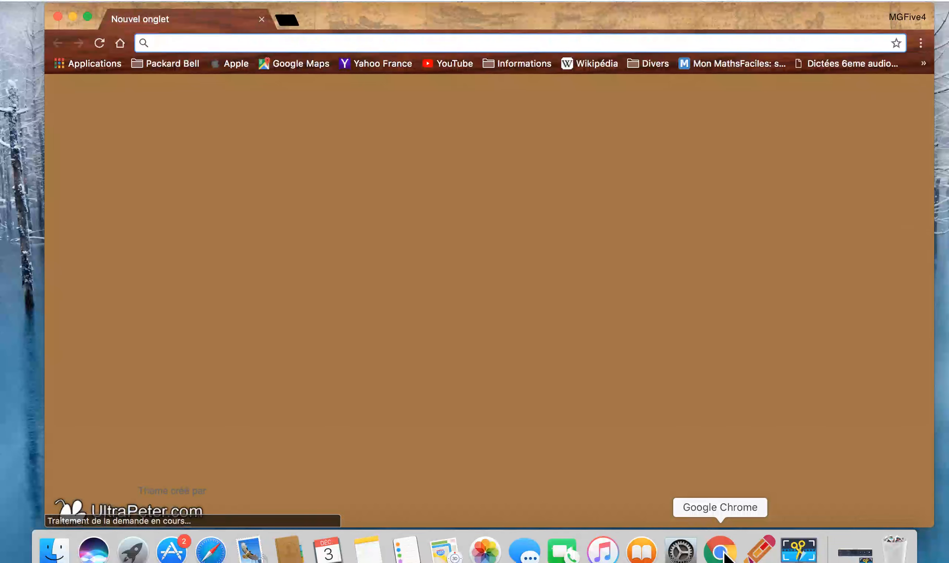
{"action": "type", "text": "fond noir jpg"}
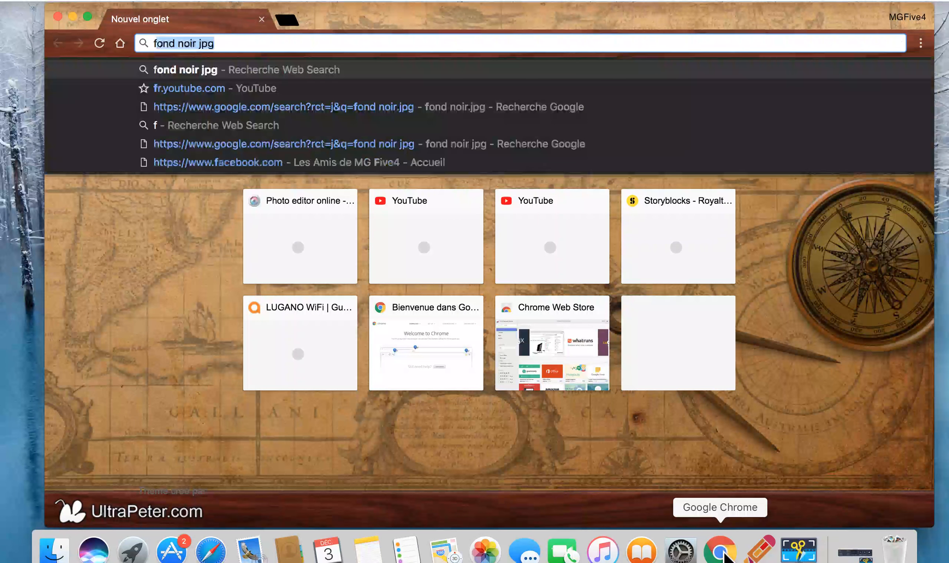
{"action": "key", "text": "Return"}
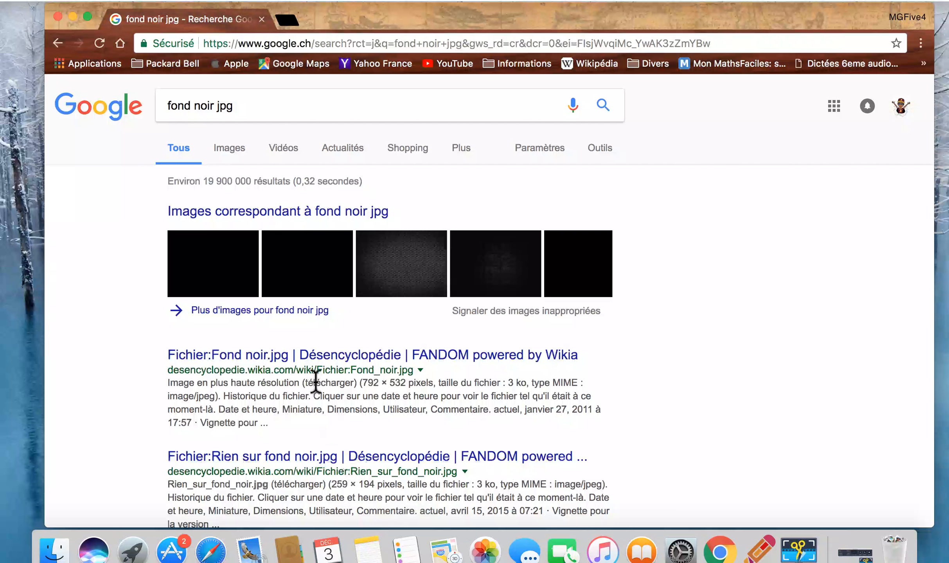
{"action": "left_click", "coordinate": [243, 158]}
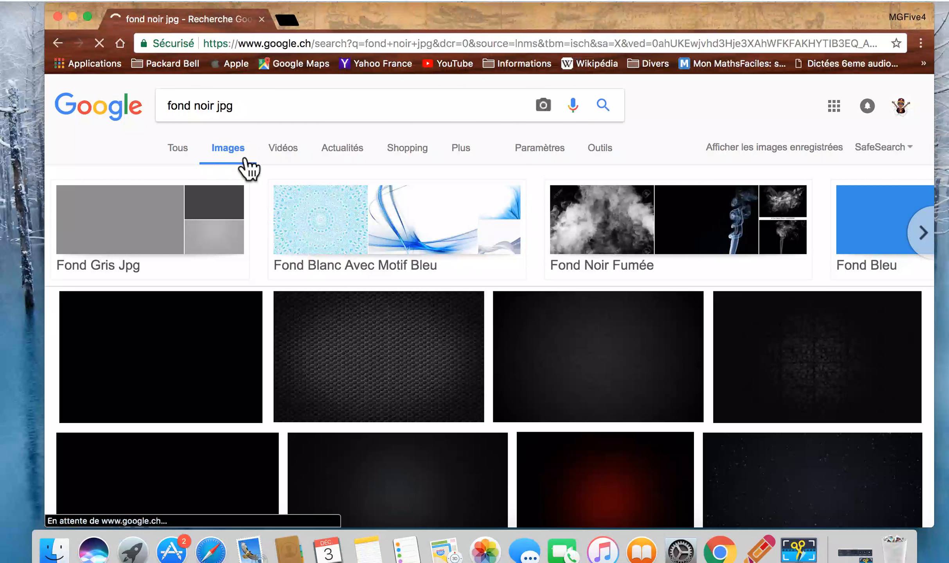
Save the 2560 × 1440 black wallpaper from Wallpaper4Computer.com as JPEG "fond noir 222" in Téléchargements, replacing the existing file, and close the browser window
{"action": "scroll", "coordinate": [315, 331], "scroll_direction": "down", "scroll_amount": 5}
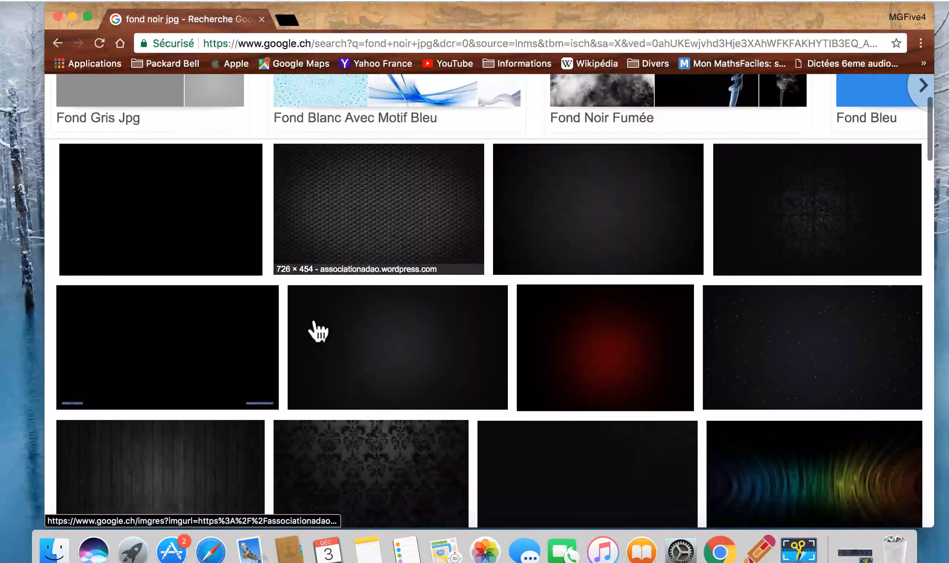
{"action": "left_click", "coordinate": [226, 349]}
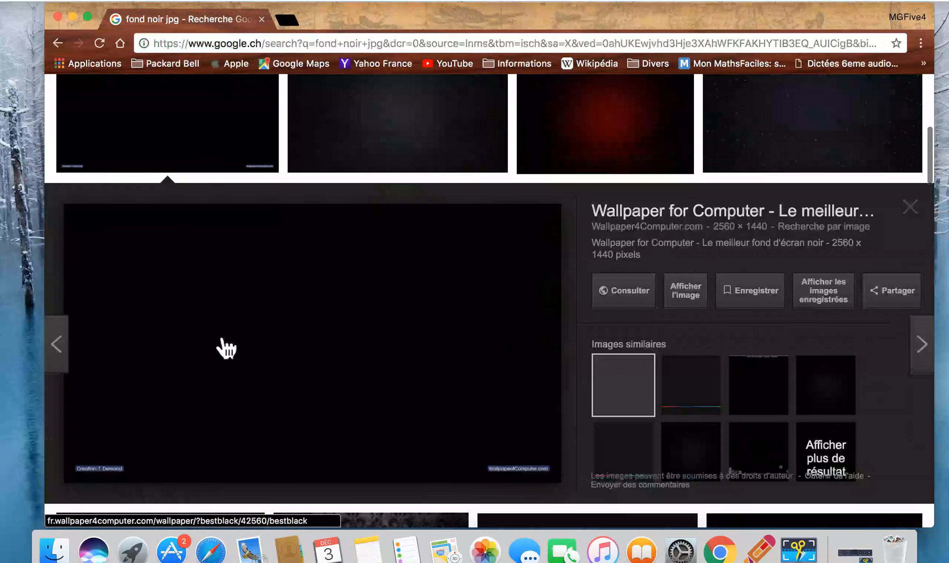
{"action": "right_click", "coordinate": [216, 334]}
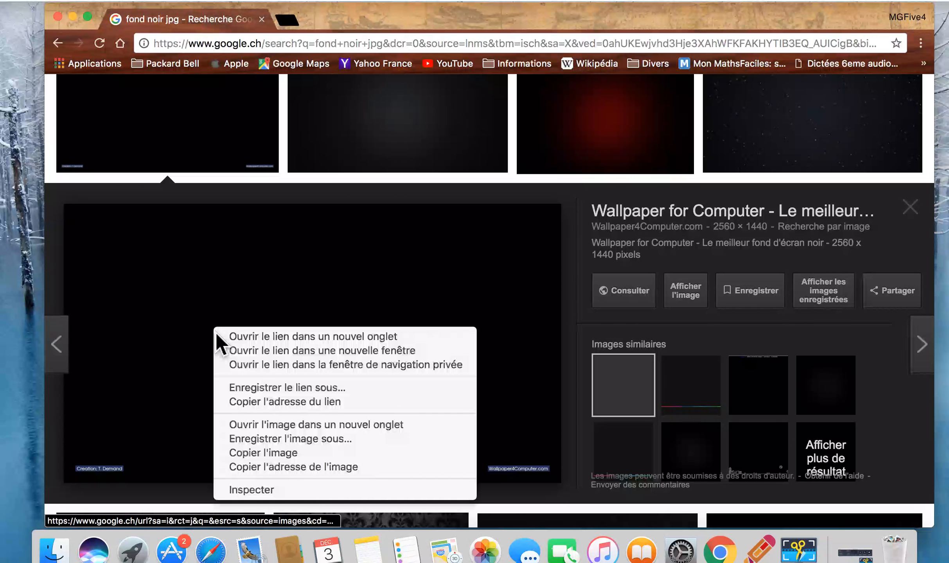
{"action": "left_click", "coordinate": [238, 444]}
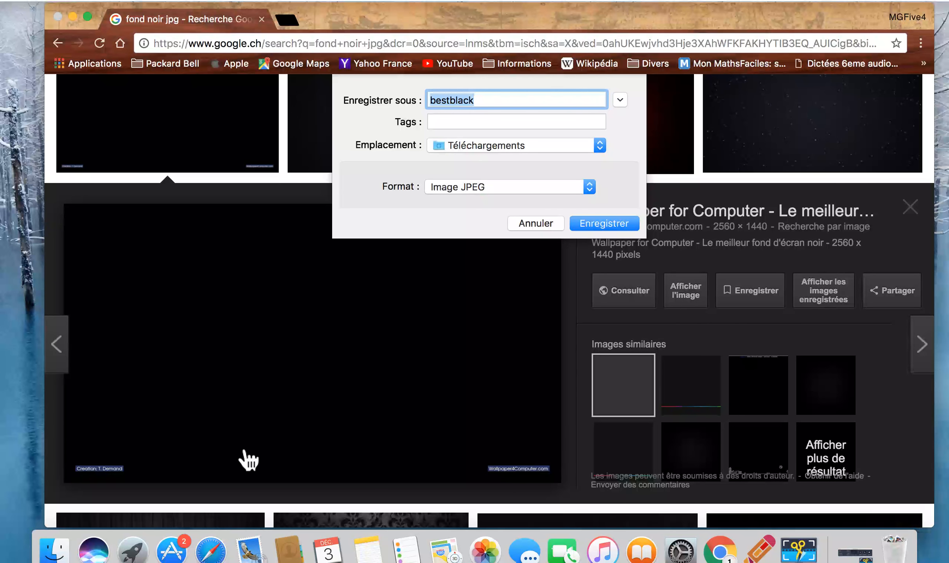
{"action": "type", "text": "fond"}
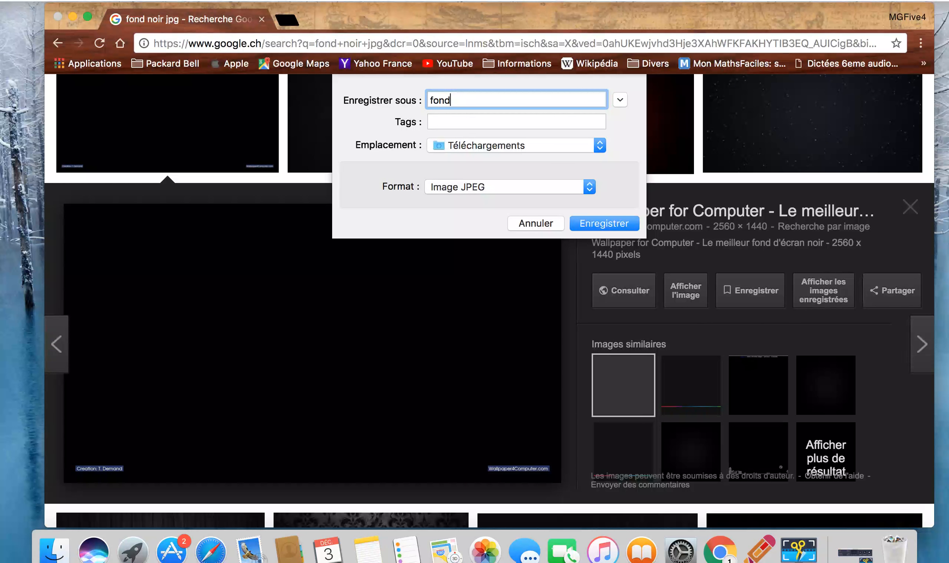
{"action": "type", "text": " noir 222"}
{"action": "key", "text": "Return"}
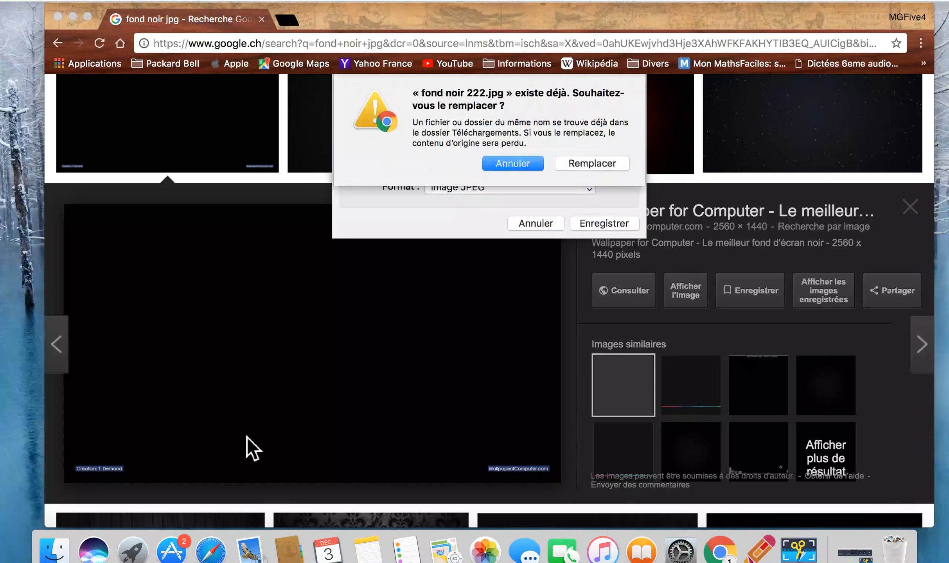
{"action": "left_click", "coordinate": [609, 167]}
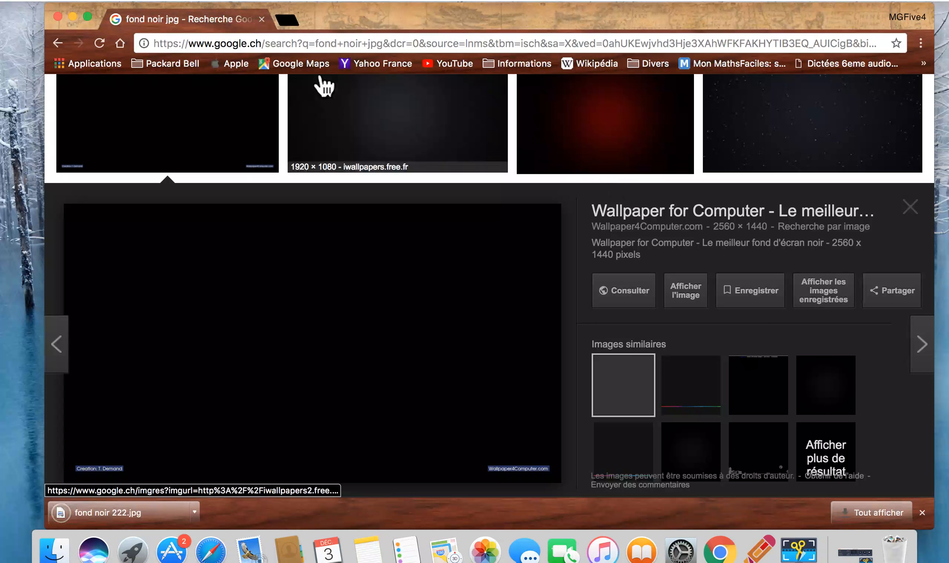
{"action": "left_click", "coordinate": [58, 17]}
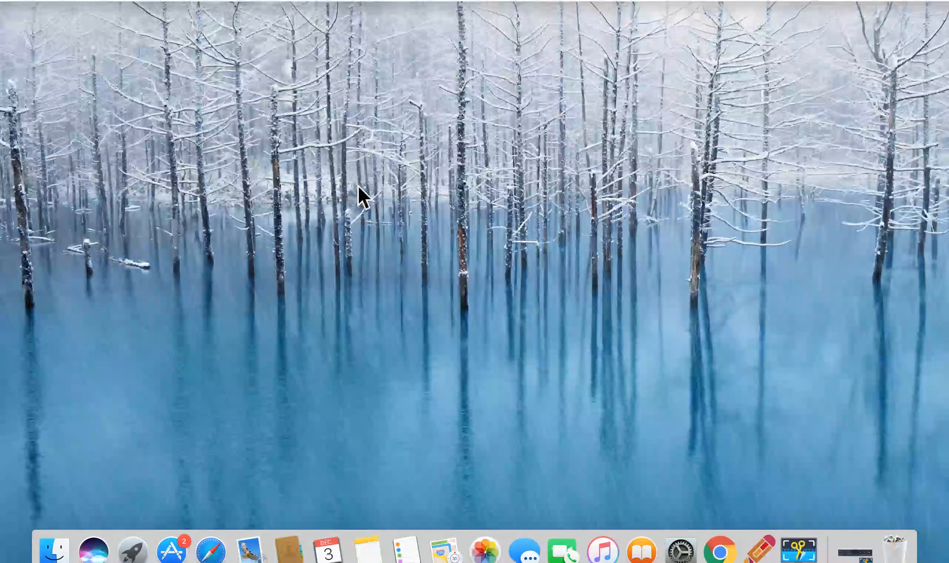
Open pixlr.com in a new Google Chrome window and launch the Pixlr Express web app
{"action": "left_click", "coordinate": [721, 551]}
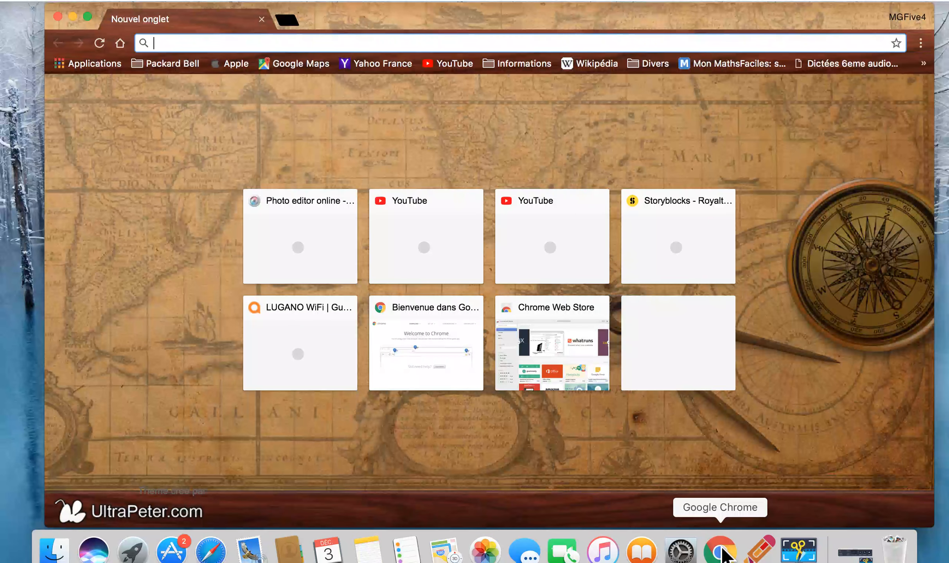
{"action": "type", "text": "pixlr.com"}
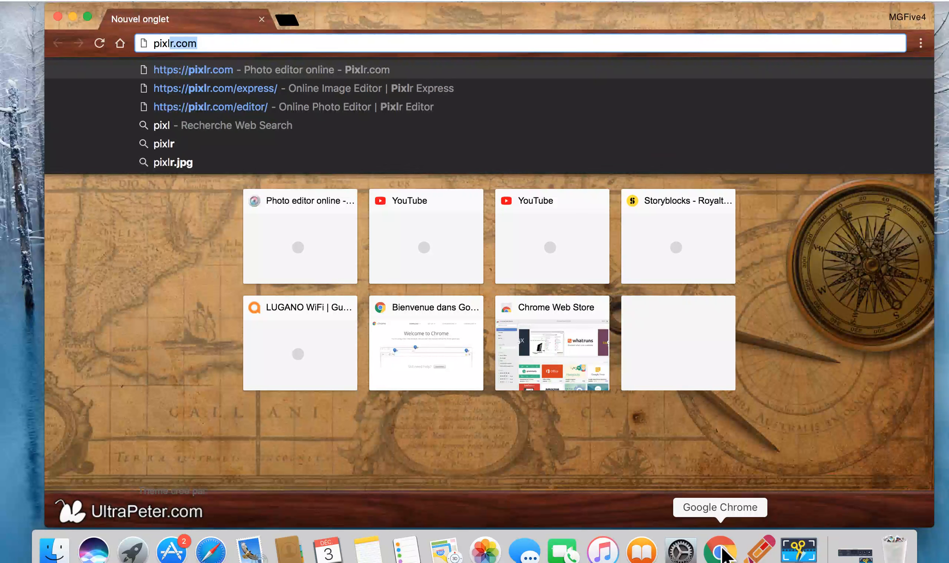
{"action": "key", "text": "Return"}
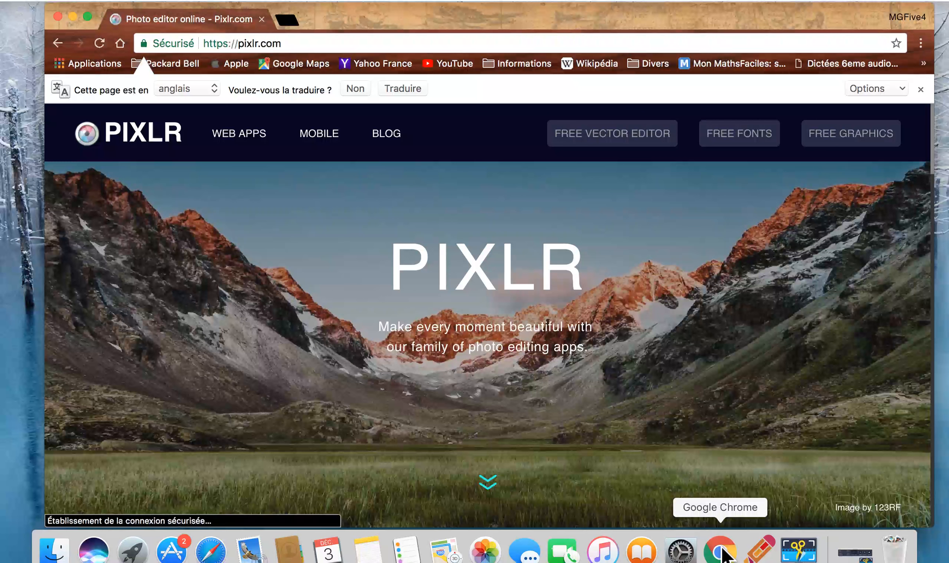
{"action": "scroll", "coordinate": [598, 447], "scroll_direction": "down", "scroll_amount": 5}
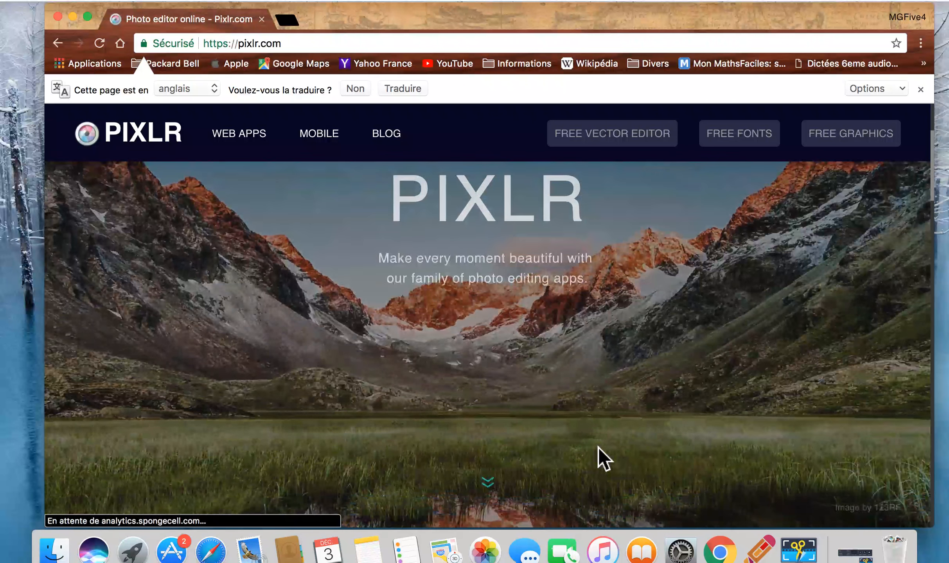
{"action": "scroll", "coordinate": [597, 447], "scroll_direction": "down", "scroll_amount": 5}
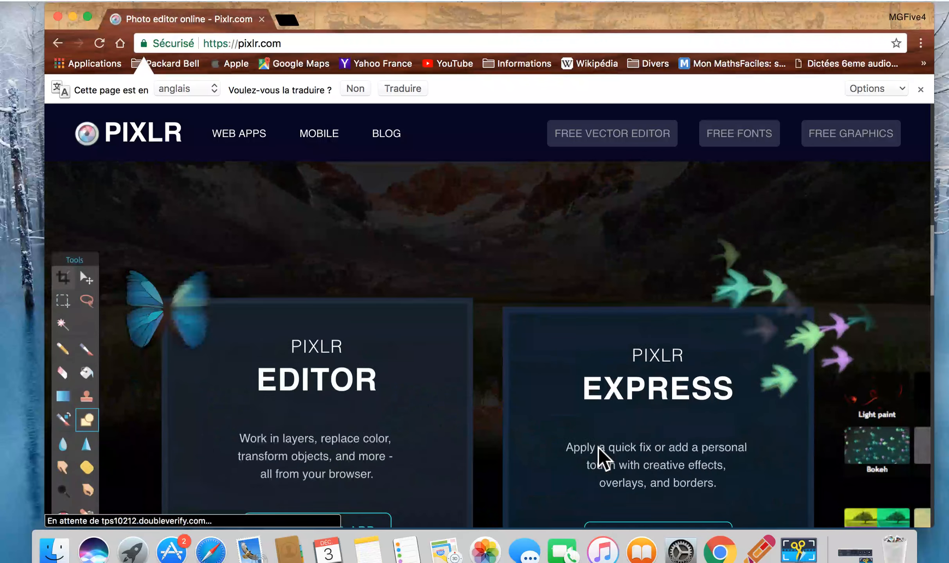
{"action": "scroll", "coordinate": [600, 458], "scroll_direction": "down", "scroll_amount": 3}
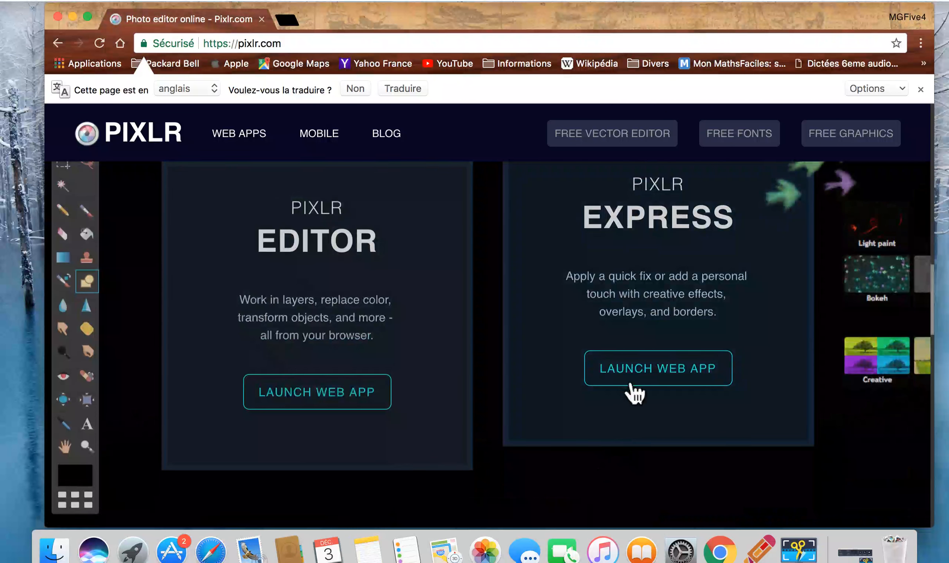
{"action": "left_click", "coordinate": [651, 376]}
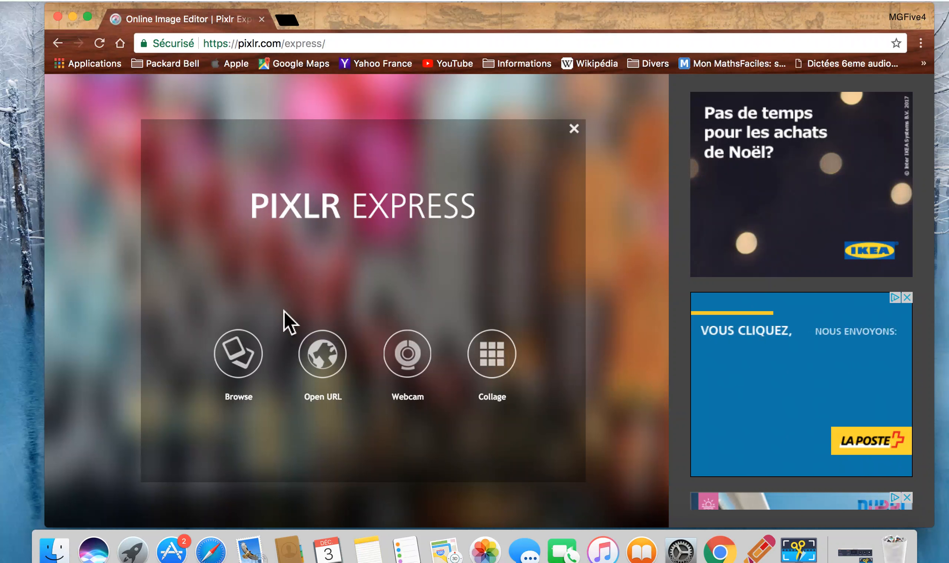
Load the image "fond noir 2560 X 1440.jpg" from the computer's files into the editor
{"action": "left_click", "coordinate": [236, 355]}
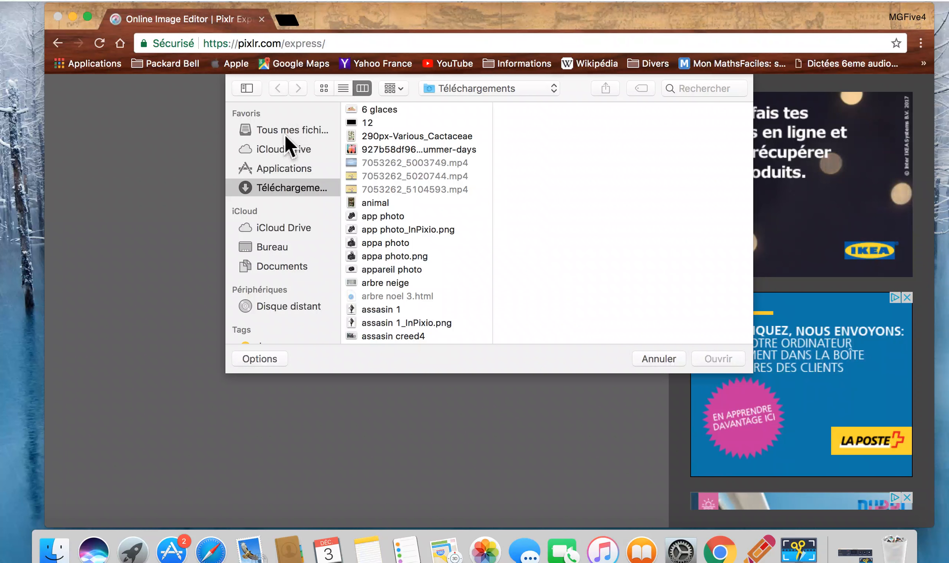
{"action": "left_click", "coordinate": [286, 133]}
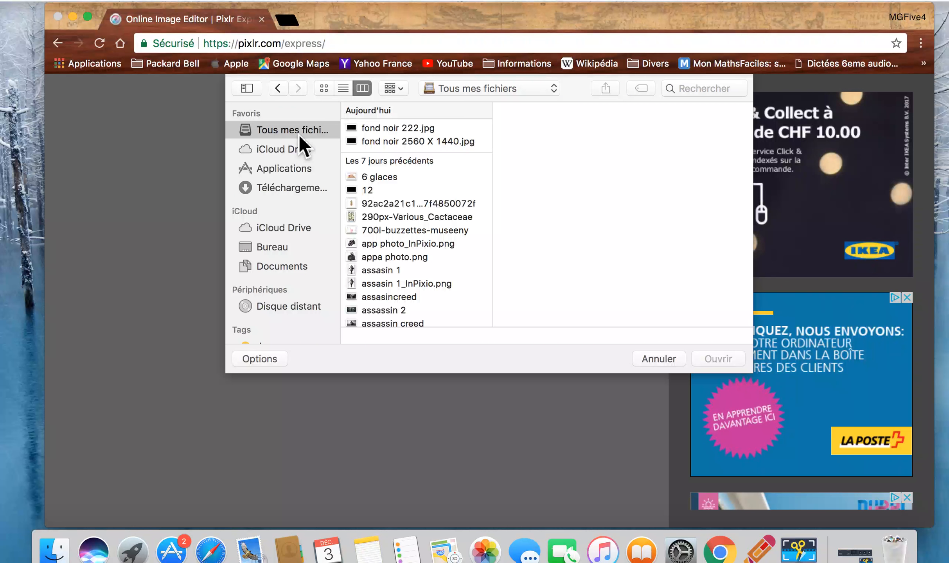
{"action": "left_click", "coordinate": [378, 145]}
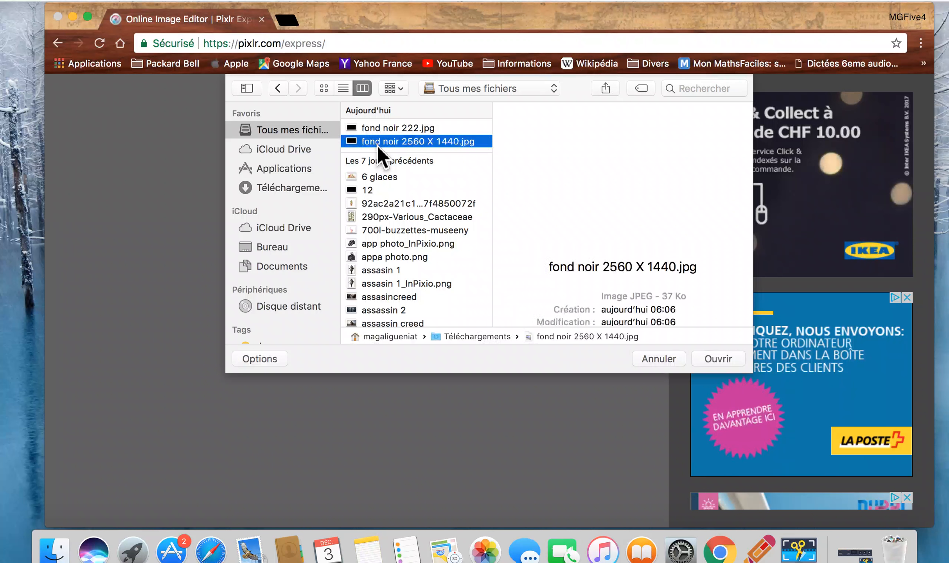
{"action": "left_click", "coordinate": [718, 363]}
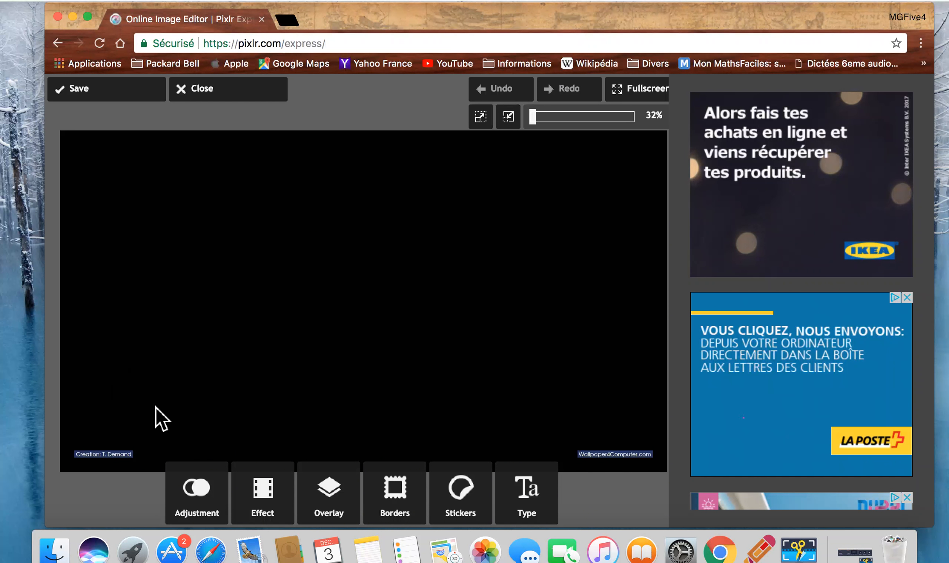
Paint over the watermarks in the image's two lower corners with a near-black Doodle brush of size 237, and apply the strokes
{"action": "left_click", "coordinate": [206, 499]}
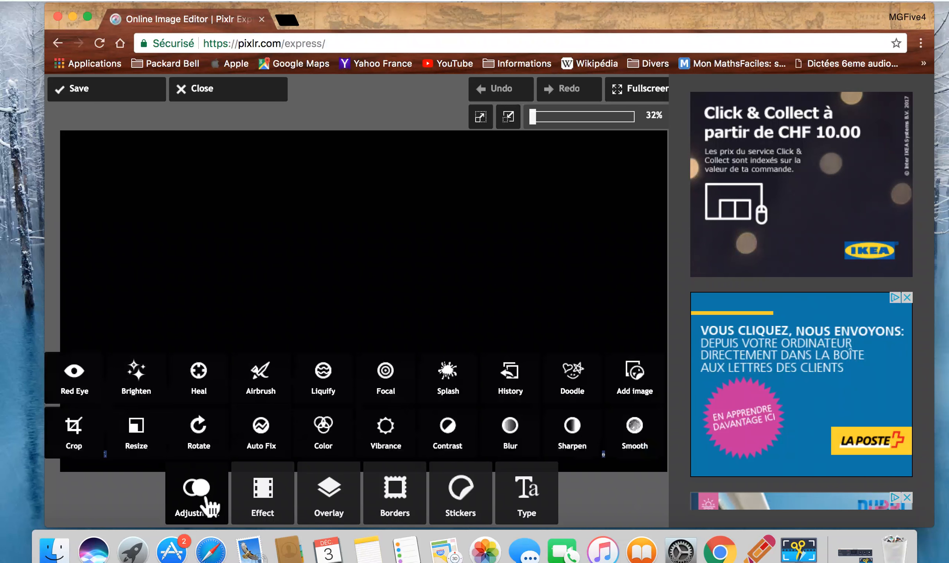
{"action": "left_click", "coordinate": [573, 383]}
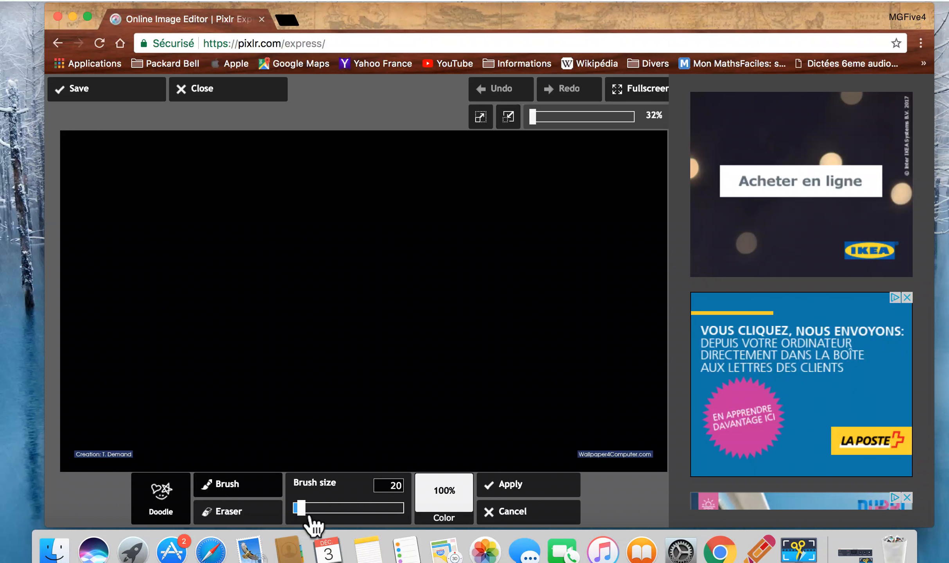
{"action": "left_click_drag", "start_coordinate": [307, 517], "coordinate": [406, 517]}
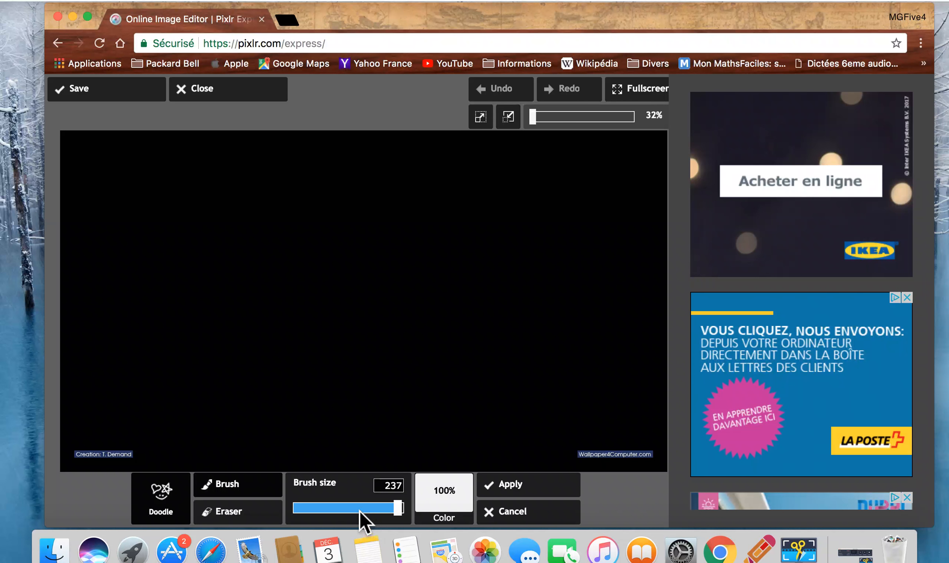
{"action": "left_click", "coordinate": [457, 502]}
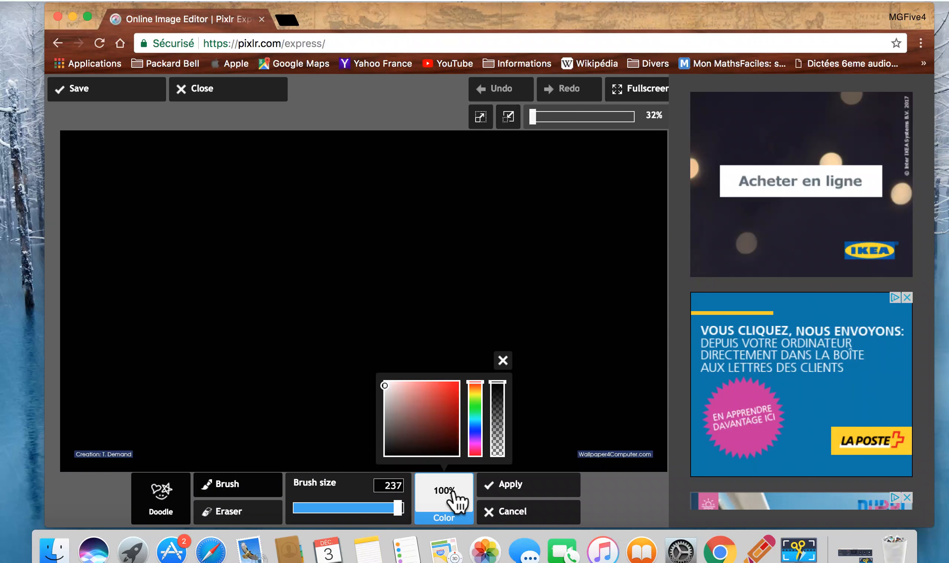
{"action": "left_click", "coordinate": [400, 450]}
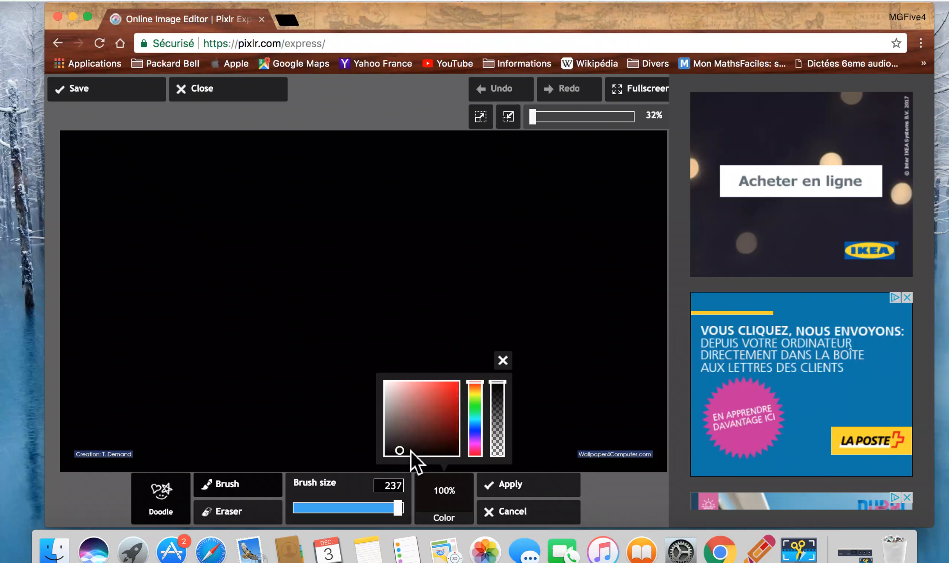
{"action": "left_click", "coordinate": [413, 449]}
{"action": "left_click_drag", "start_coordinate": [555, 456], "coordinate": [656, 464]}
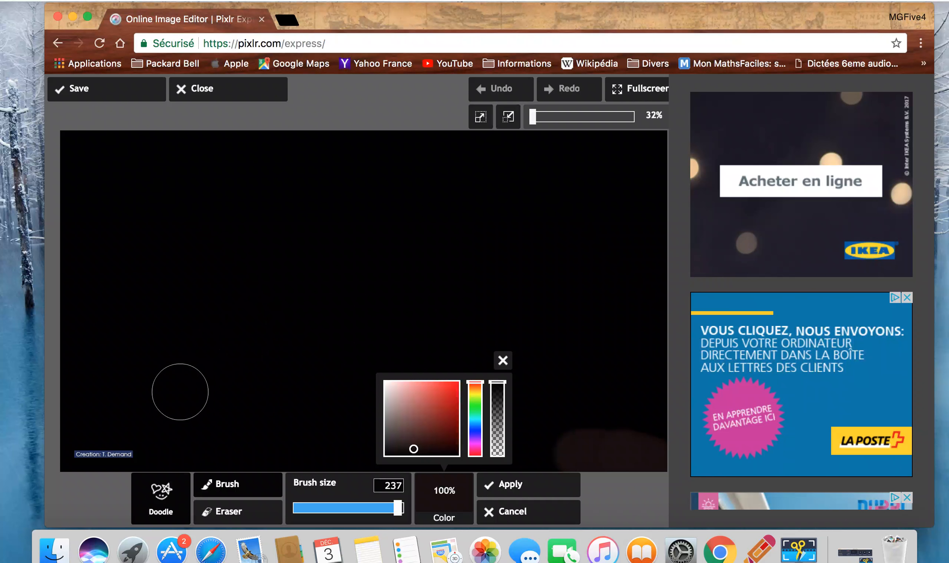
{"action": "mouse_move", "coordinate": [129, 469]}
{"action": "left_mouse_down"}
{"action": "mouse_move", "coordinate": [118, 454]}
{"action": "mouse_move", "coordinate": [78, 449]}
{"action": "left_mouse_up"}
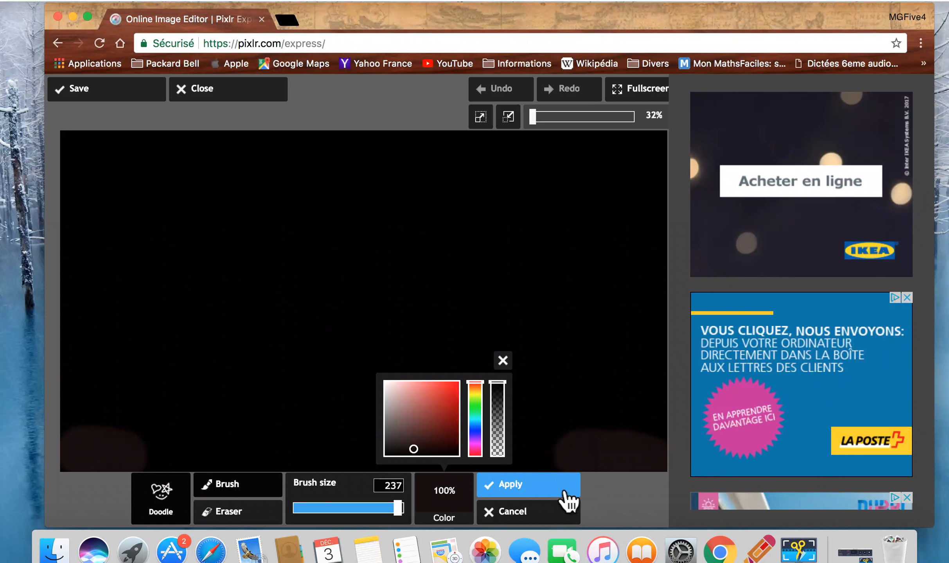
{"action": "left_click", "coordinate": [544, 491]}
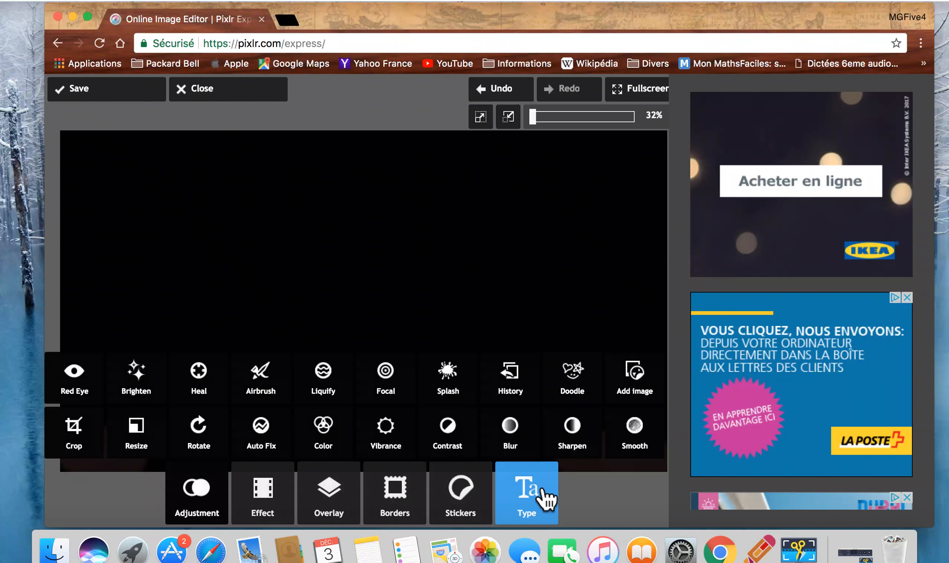
{"action": "left_click", "coordinate": [490, 506]}
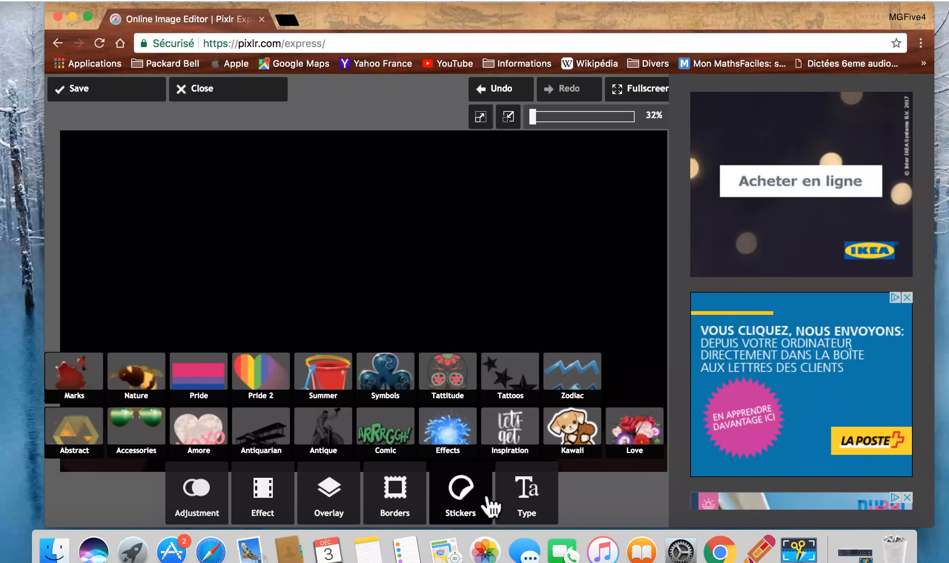
{"action": "left_click", "coordinate": [567, 438]}
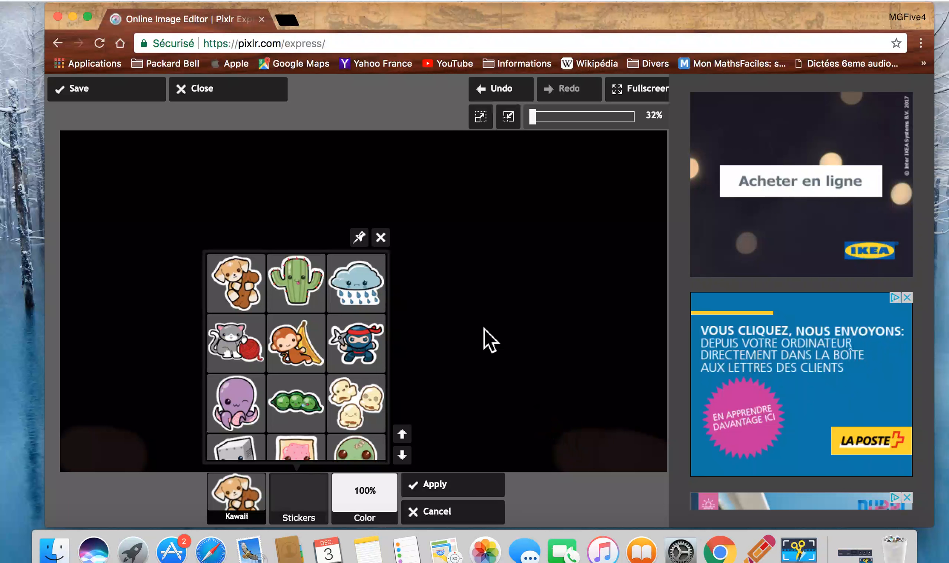
{"action": "left_click", "coordinate": [385, 237]}
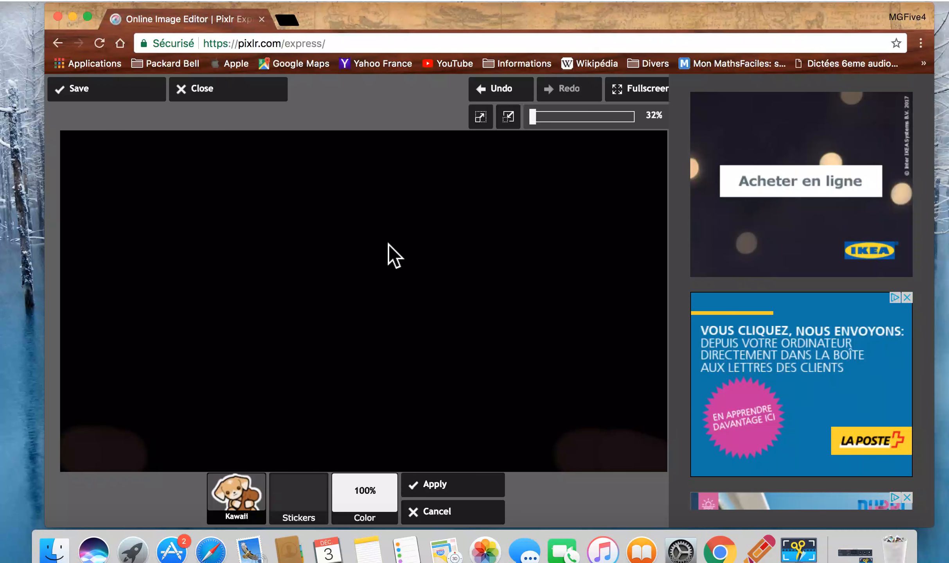
{"action": "left_click", "coordinate": [447, 512]}
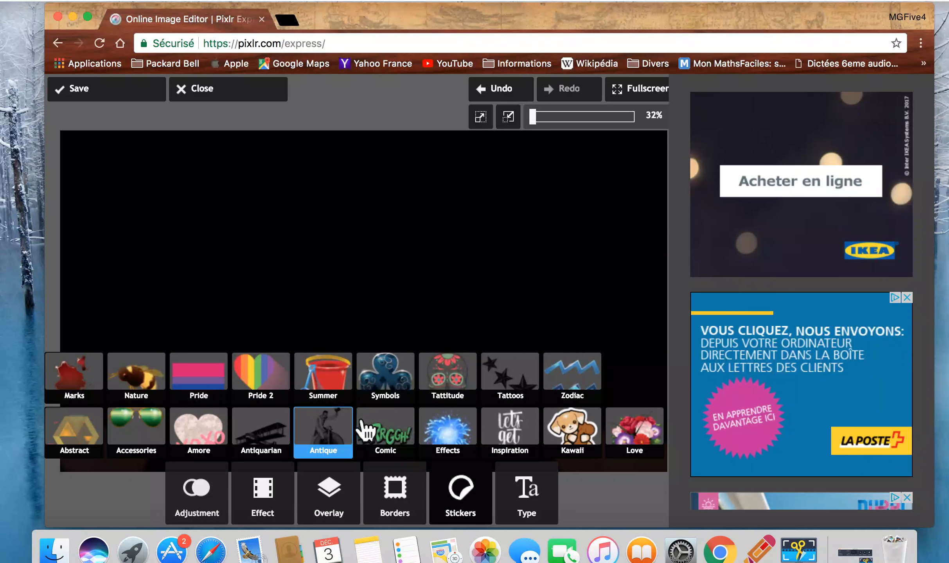
{"action": "left_click", "coordinate": [346, 374]}
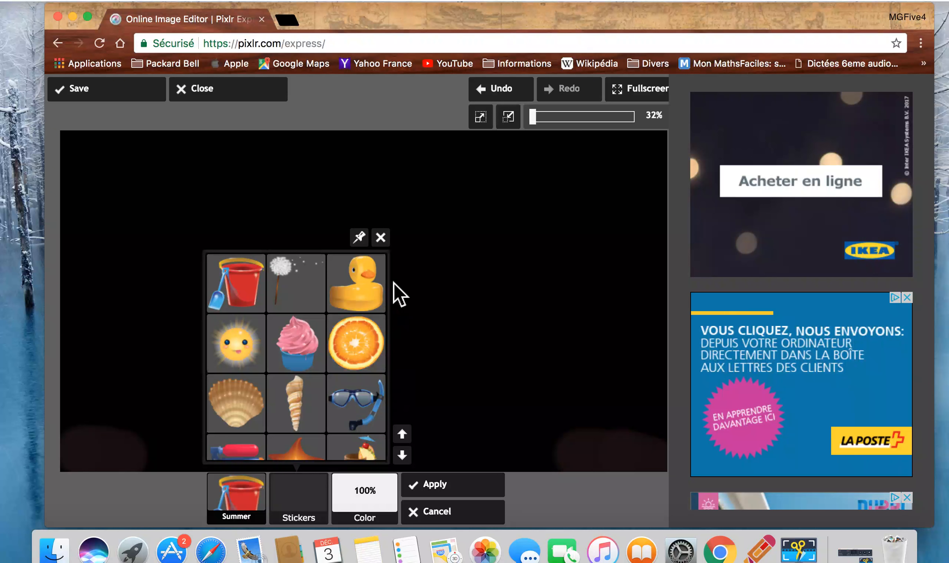
{"action": "left_click", "coordinate": [382, 239]}
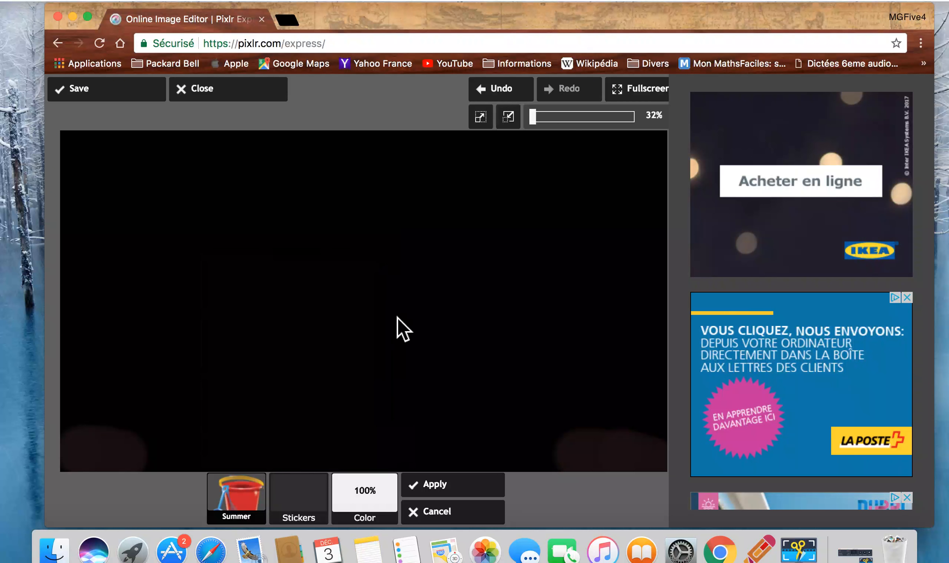
{"action": "left_click", "coordinate": [444, 522]}
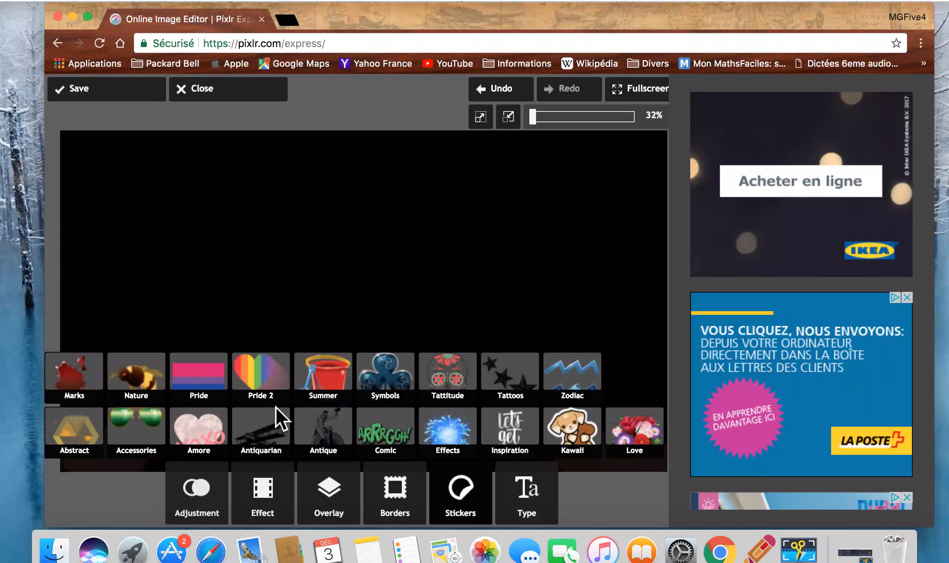
Add the torn-paper hole sticker Tear1 from the Marks sticker category to the image
{"action": "left_click", "coordinate": [95, 401]}
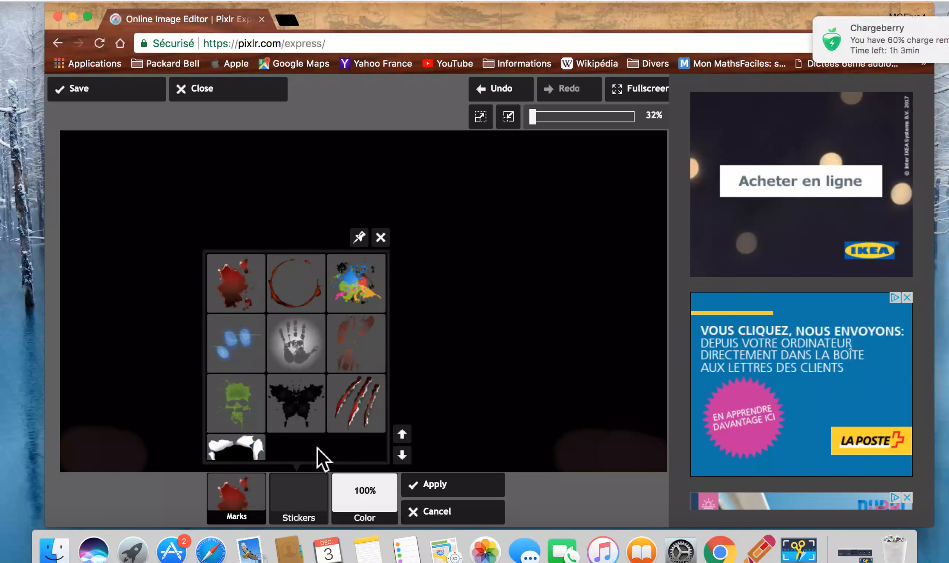
{"action": "left_click", "coordinate": [313, 428]}
{"action": "scroll", "coordinate": [319, 391], "scroll_direction": "down", "scroll_amount": 3}
{"action": "scroll", "coordinate": [318, 385], "scroll_direction": "up", "scroll_amount": 1}
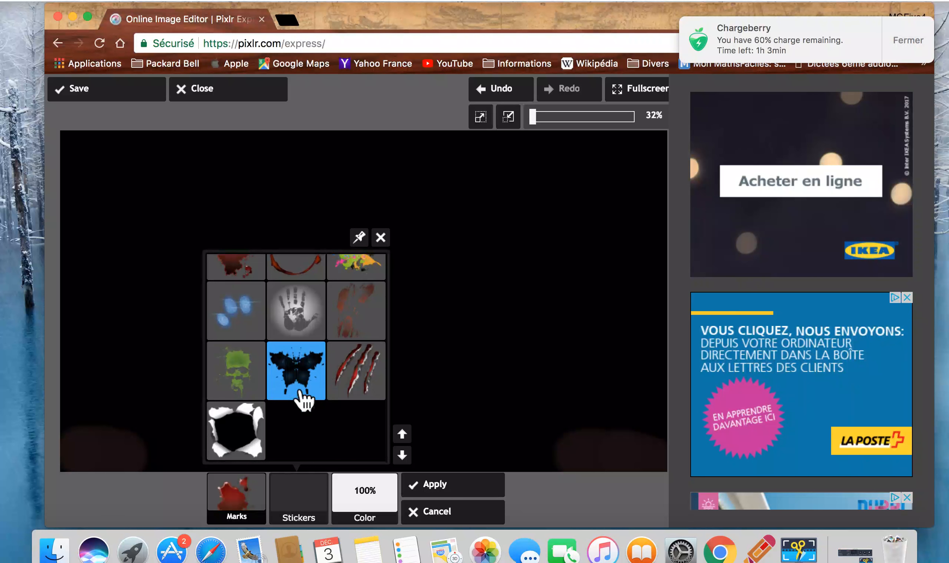
{"action": "left_click", "coordinate": [245, 434]}
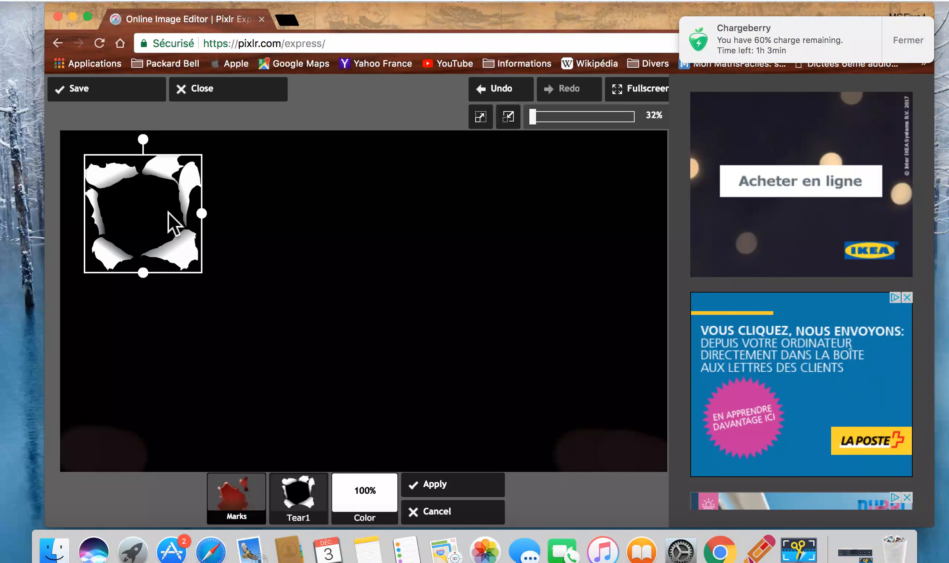
Move the Tear1 sticker to the centre of the image, enlarge it to about twice its size, and apply it
{"action": "left_click_drag", "start_coordinate": [167, 213], "coordinate": [387, 310]}
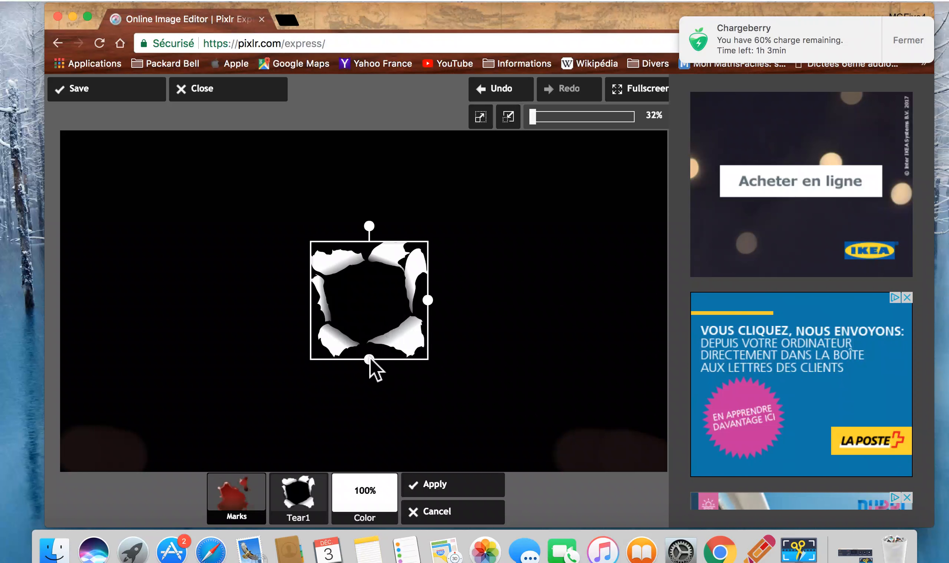
{"action": "left_click_drag", "start_coordinate": [372, 366], "coordinate": [370, 410]}
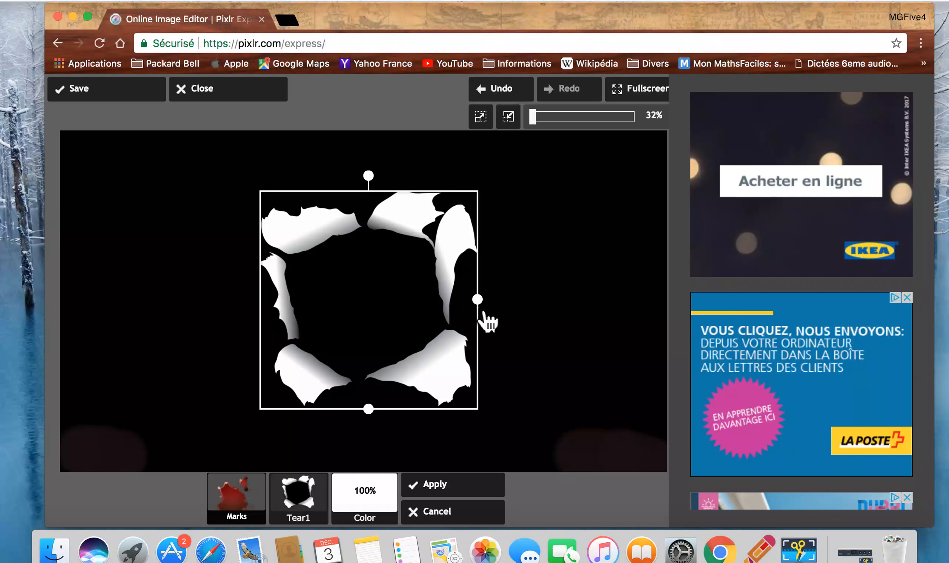
{"action": "left_click_drag", "start_coordinate": [490, 310], "coordinate": [503, 323]}
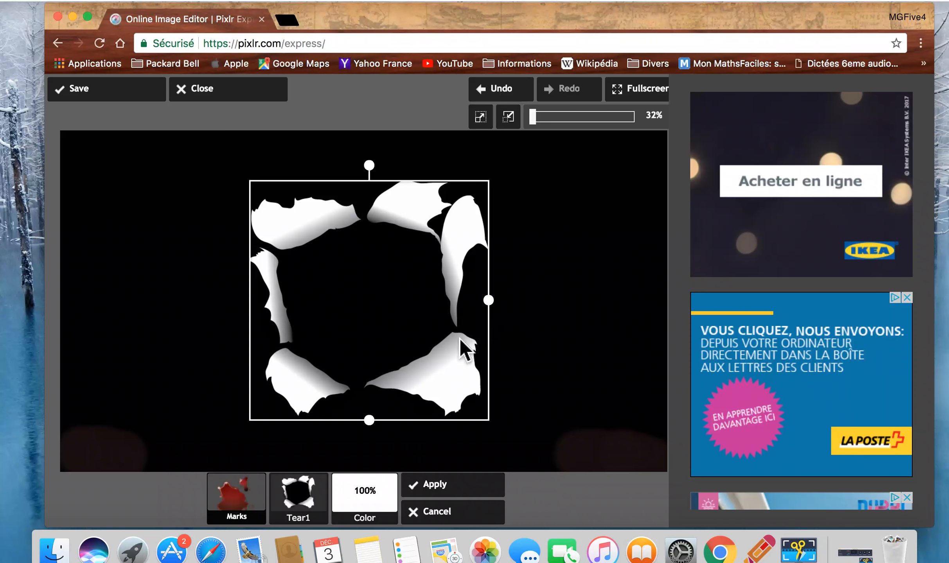
{"action": "left_click", "coordinate": [448, 487]}
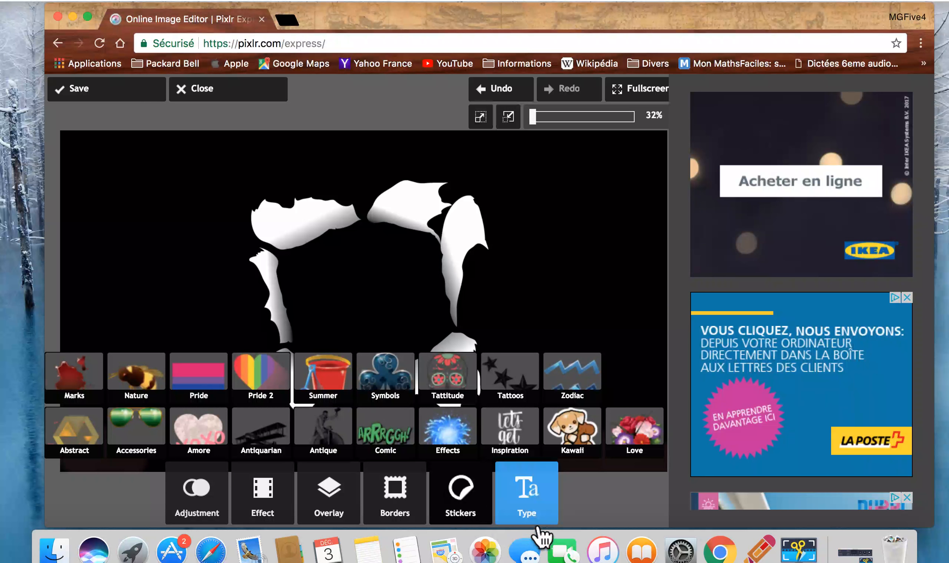
Add the text "MGFive4" in the Retro type category and place it across the centre of the torn-paper hole
{"action": "left_click", "coordinate": [538, 523]}
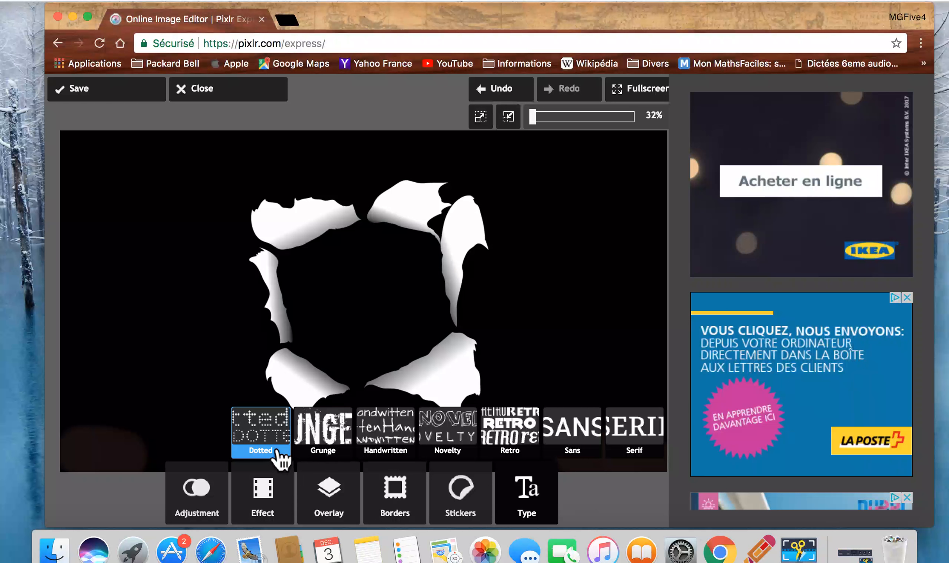
{"action": "left_click", "coordinate": [509, 457]}
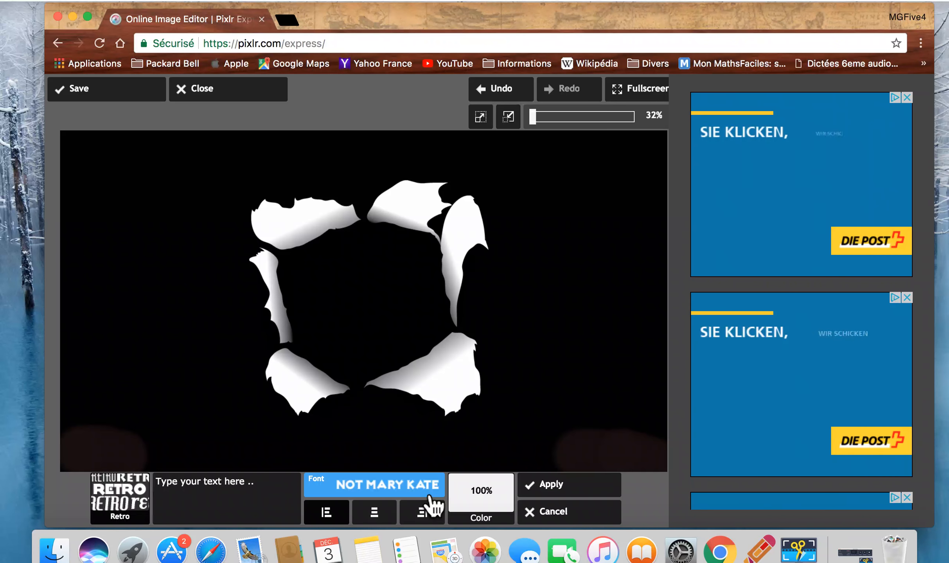
{"action": "left_click", "coordinate": [432, 511]}
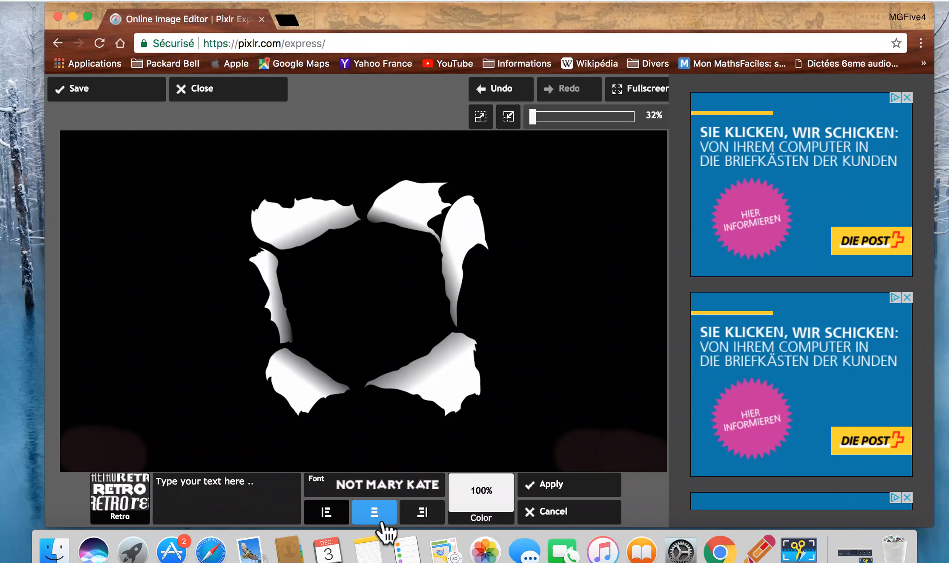
{"action": "left_click", "coordinate": [262, 492]}
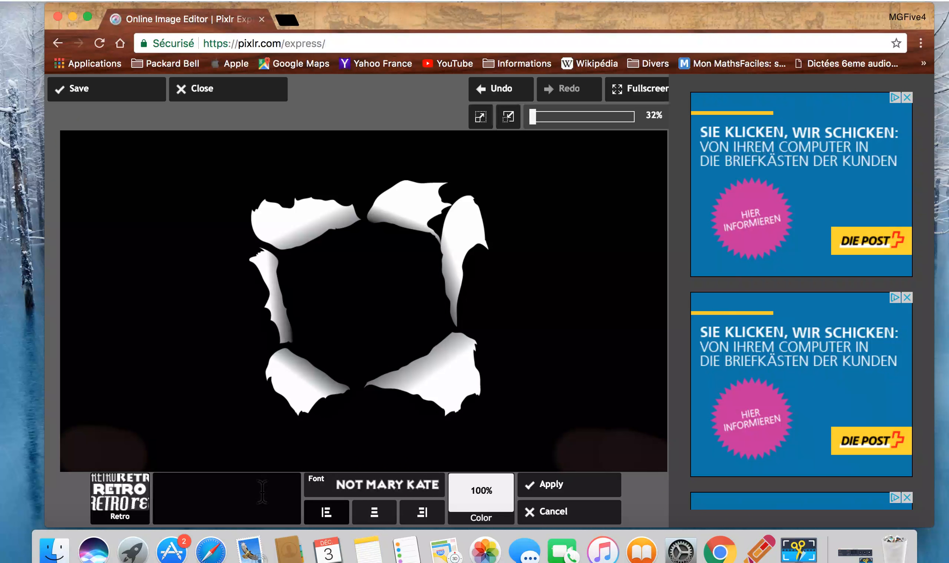
{"action": "type", "text": "M"}
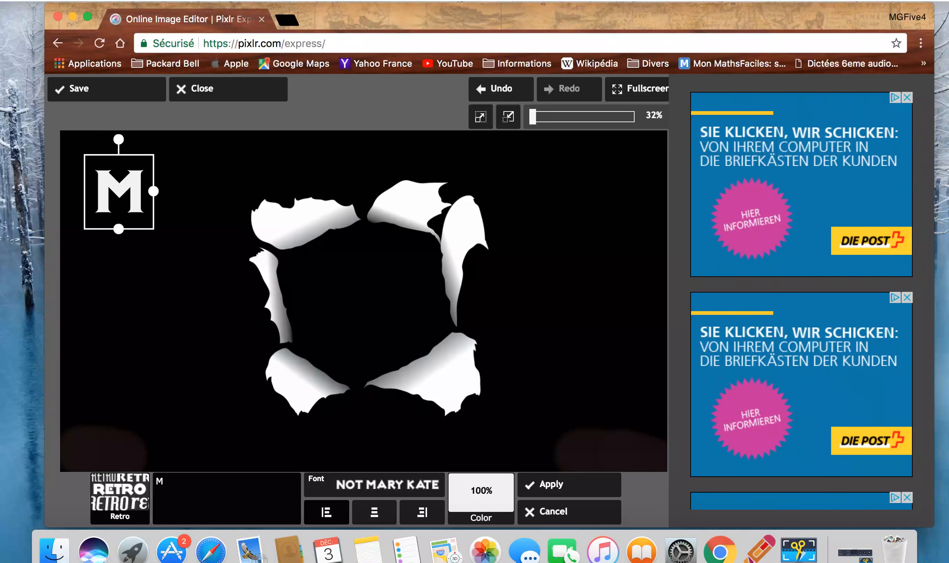
{"action": "type", "text": "GF"}
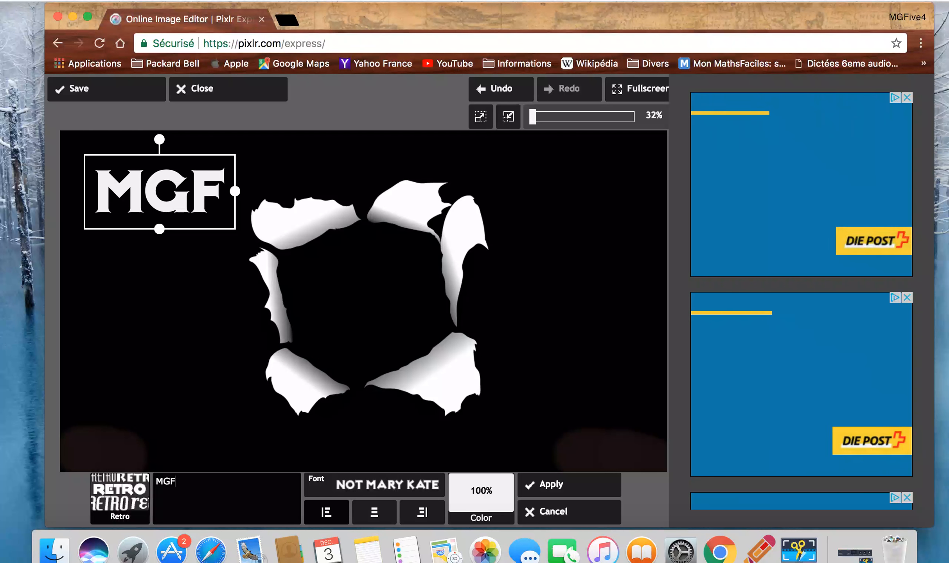
{"action": "type", "text": "ive4"}
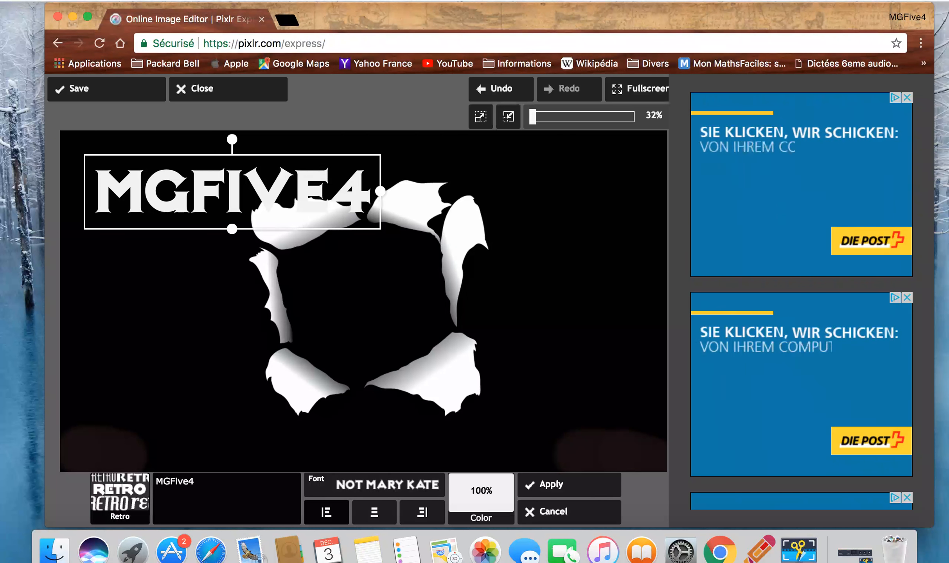
{"action": "left_click_drag", "start_coordinate": [230, 215], "coordinate": [370, 325]}
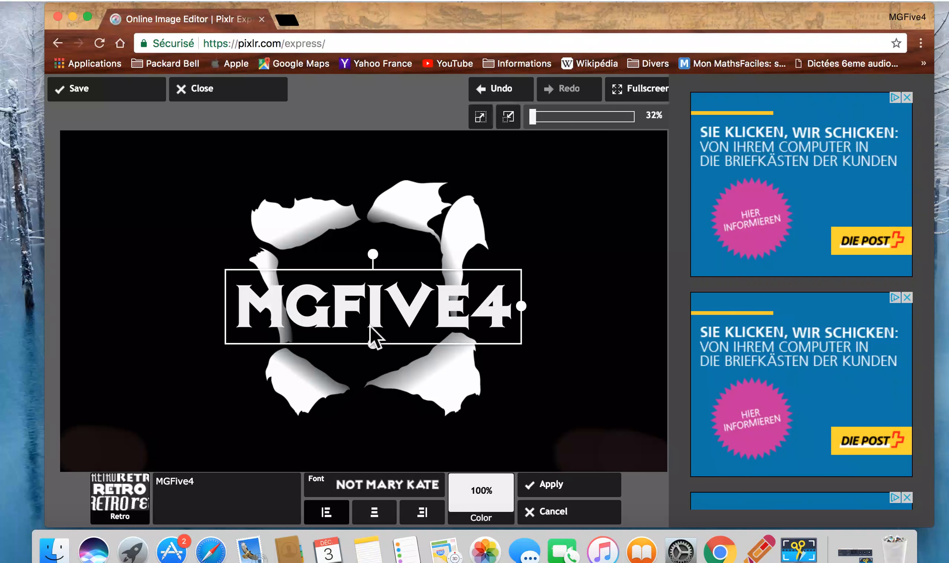
Try the Day Poster B and Deftone Stylus fonts on the MGFive4 text
{"action": "left_click", "coordinate": [399, 494]}
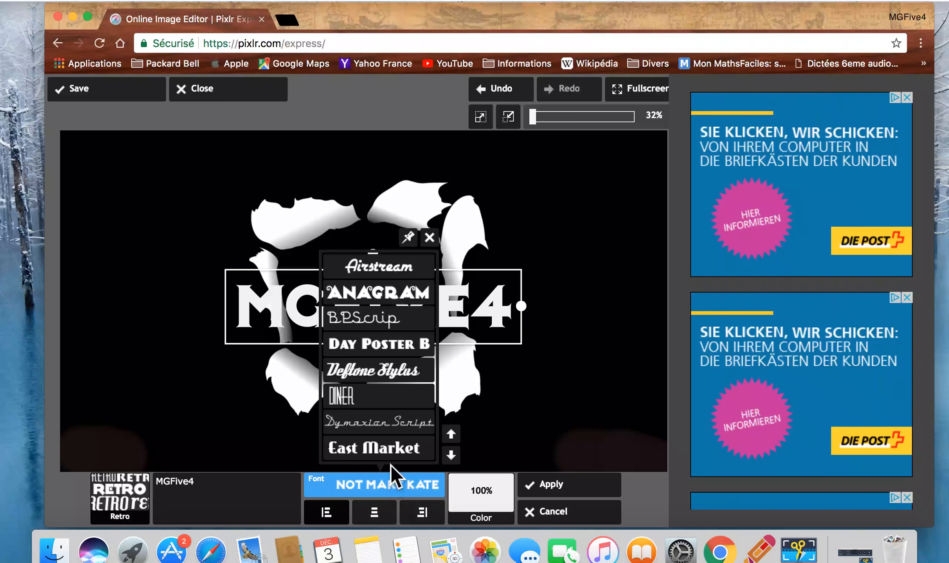
{"action": "left_click", "coordinate": [395, 346]}
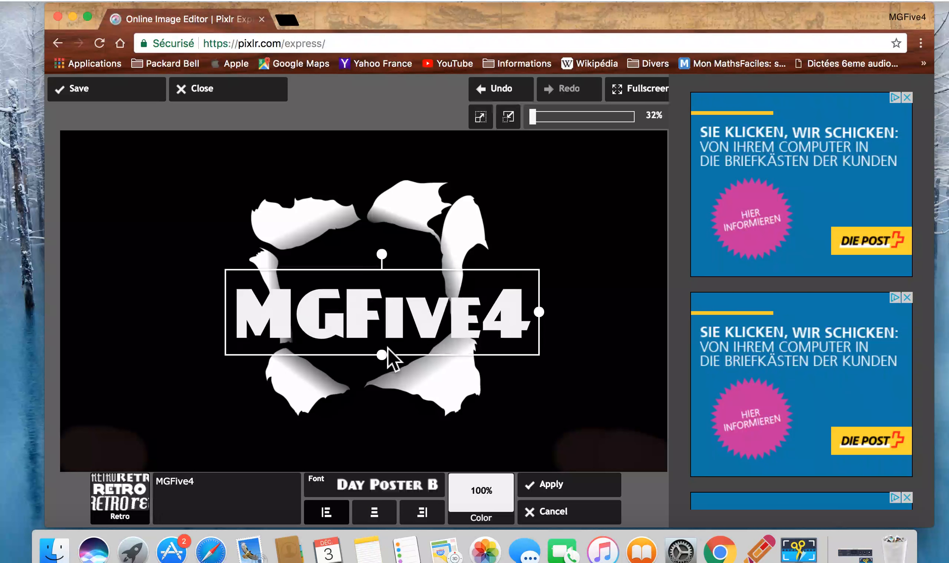
{"action": "left_click", "coordinate": [396, 493]}
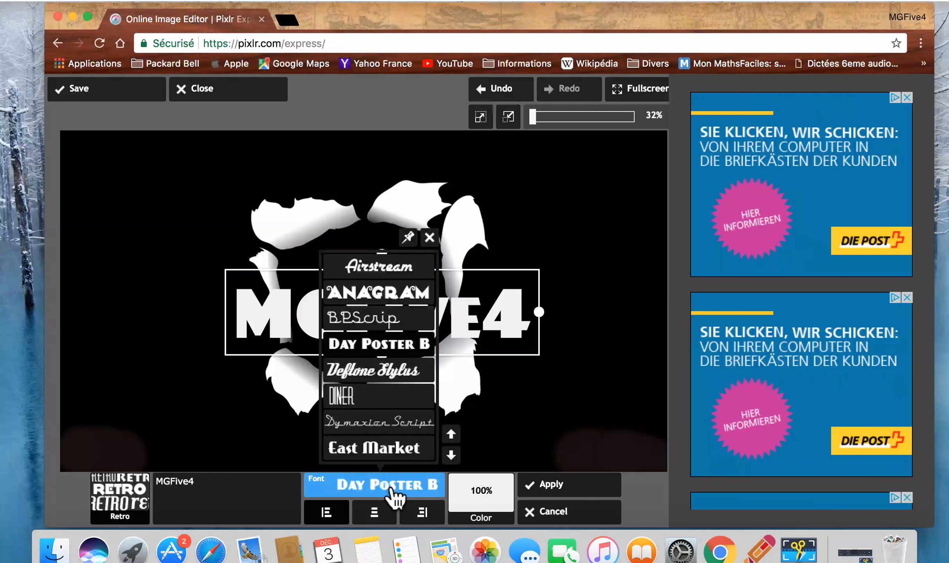
{"action": "left_click", "coordinate": [398, 376]}
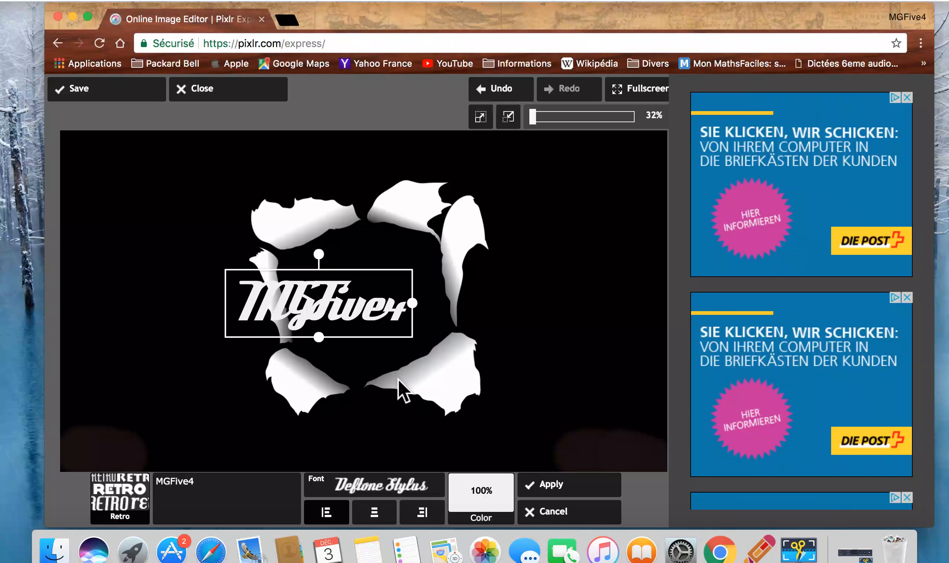
Try the Seaside Resort font, further down the Retro fonts, on the MGFive4 text
{"action": "left_click", "coordinate": [405, 496]}
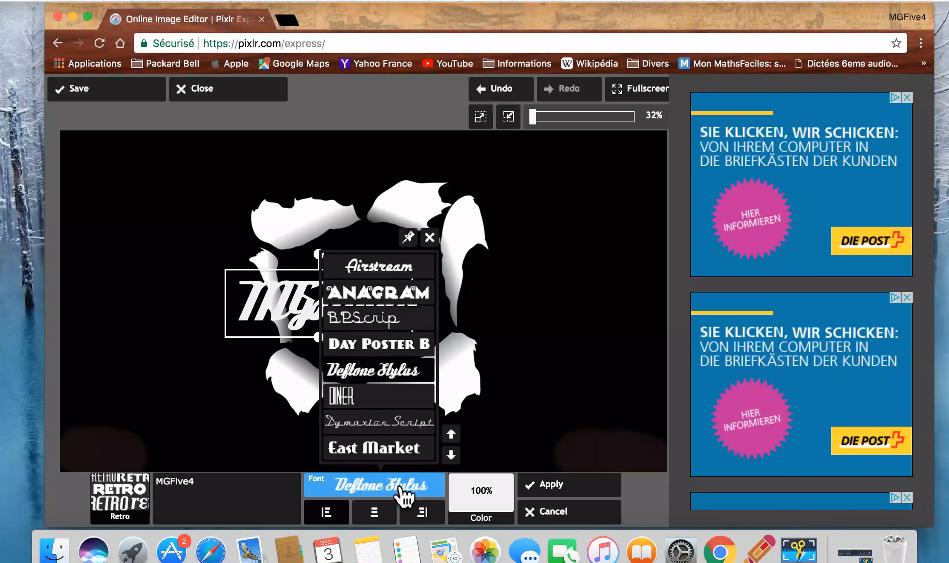
{"action": "left_click", "coordinate": [455, 461]}
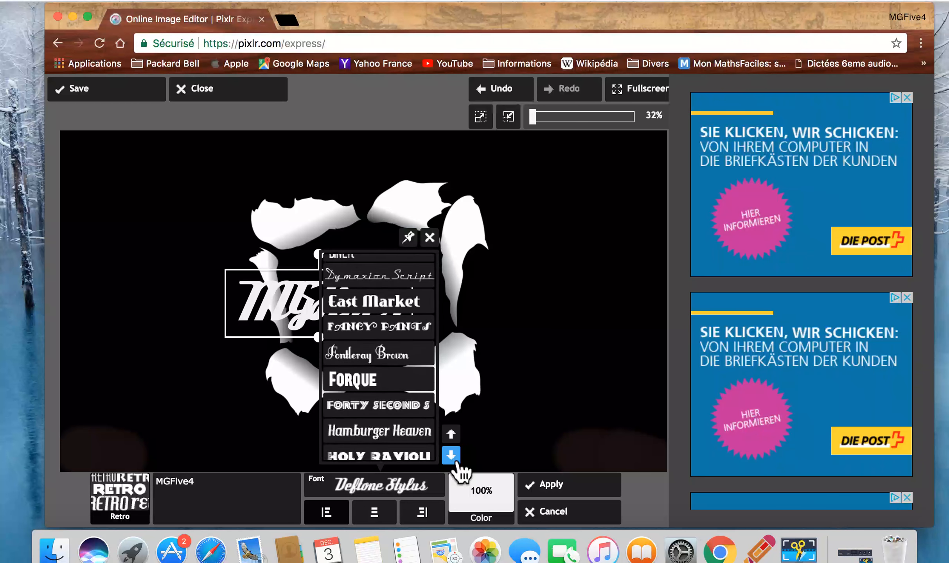
{"action": "left_click", "coordinate": [455, 461]}
{"action": "left_click", "coordinate": [455, 461]}
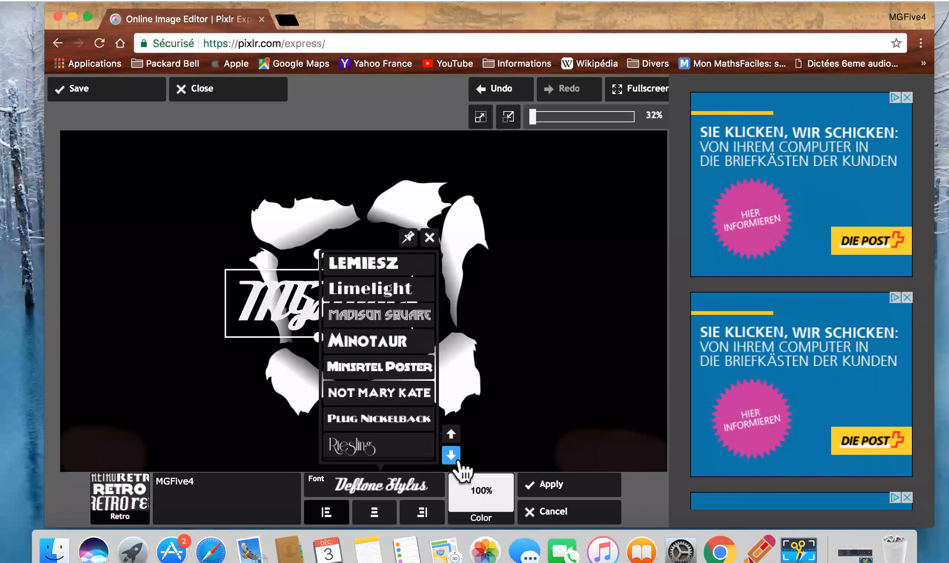
{"action": "left_click", "coordinate": [455, 457]}
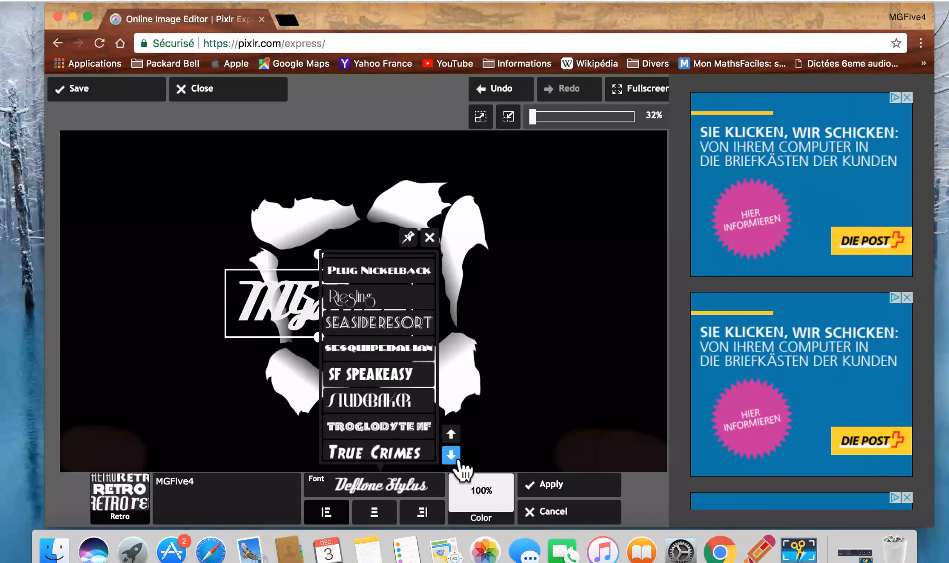
{"action": "left_click", "coordinate": [414, 327]}
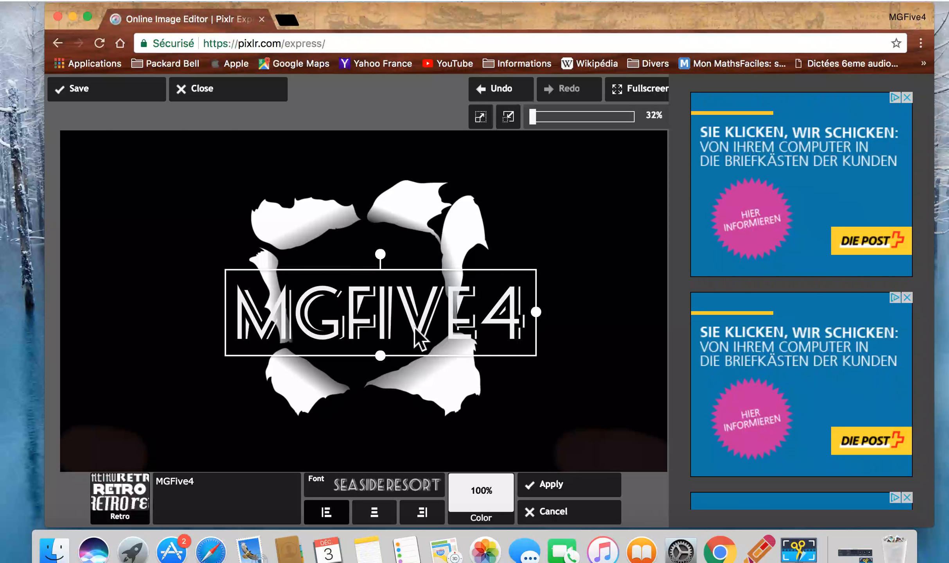
Try the Troglodyte NF and Upper East Side fonts on the MGFive4 text
{"action": "left_click", "coordinate": [433, 491]}
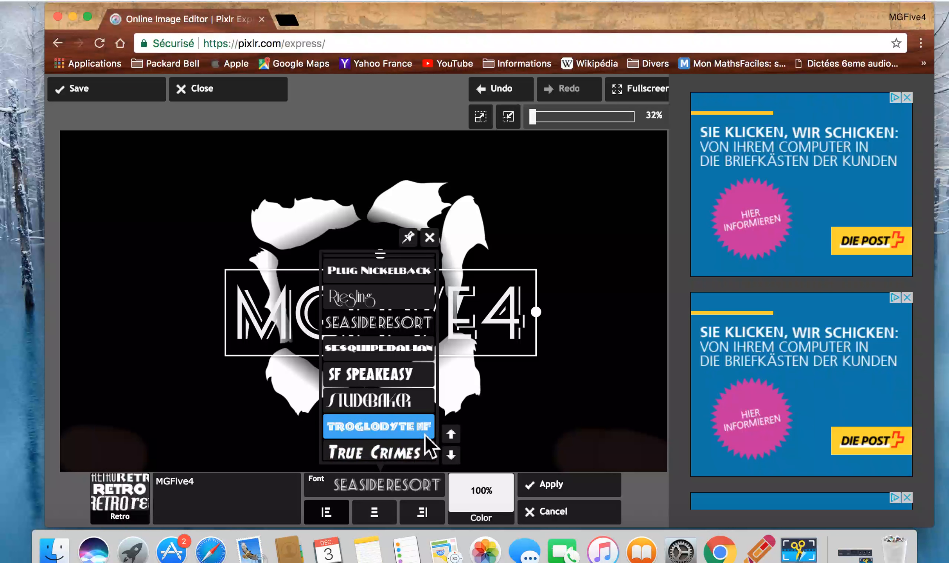
{"action": "left_click", "coordinate": [424, 431]}
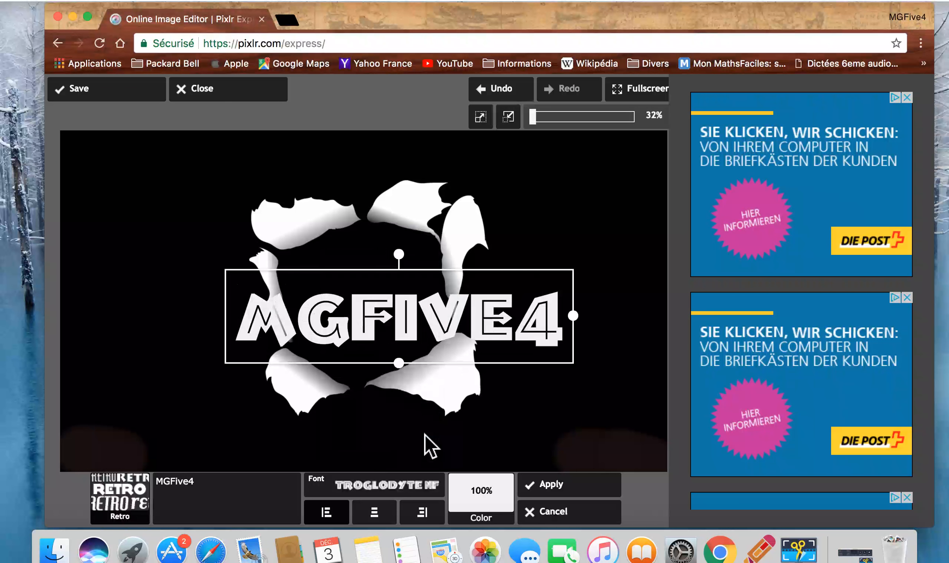
{"action": "left_click", "coordinate": [425, 495]}
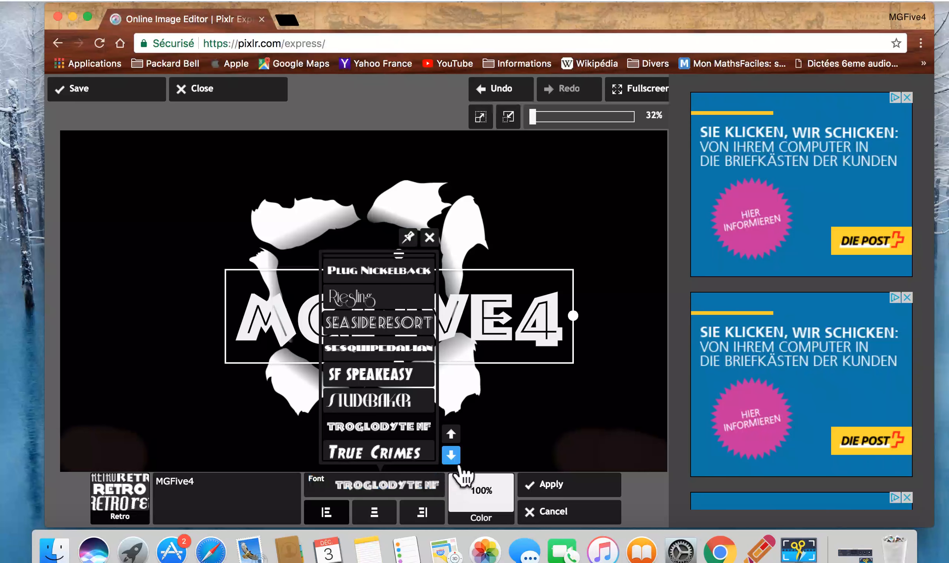
{"action": "left_click", "coordinate": [451, 456]}
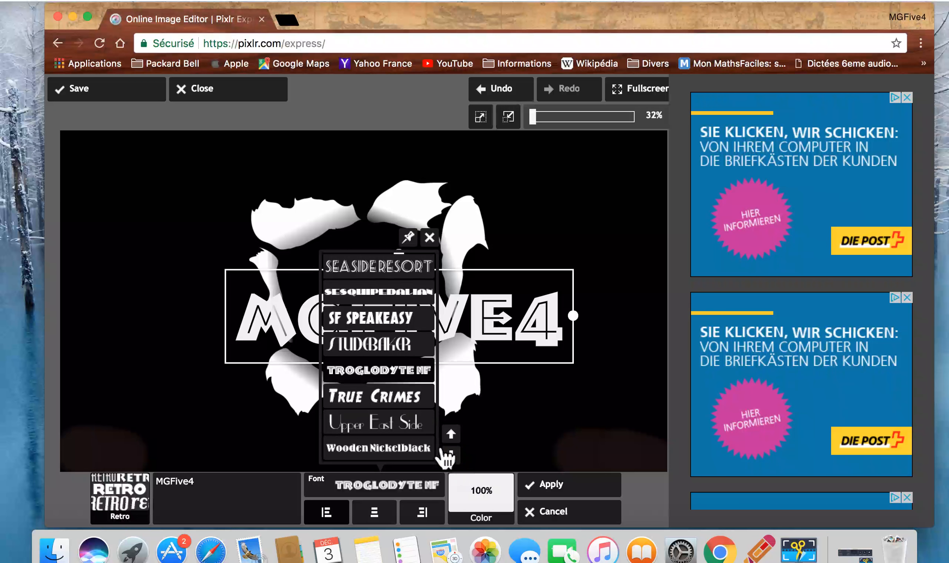
{"action": "left_click", "coordinate": [419, 430]}
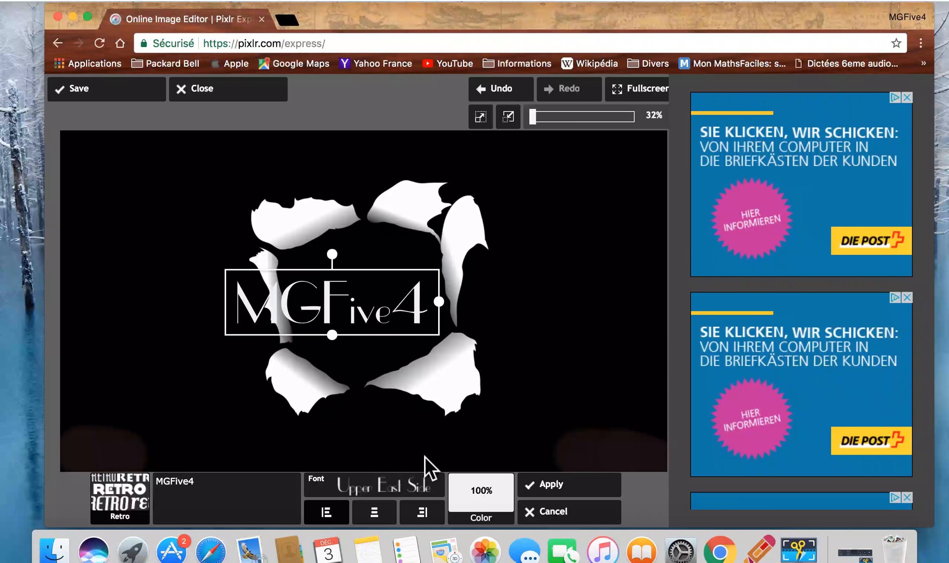
Set the font of the MGFive4 text to Forty Second S
{"action": "left_click", "coordinate": [438, 496]}
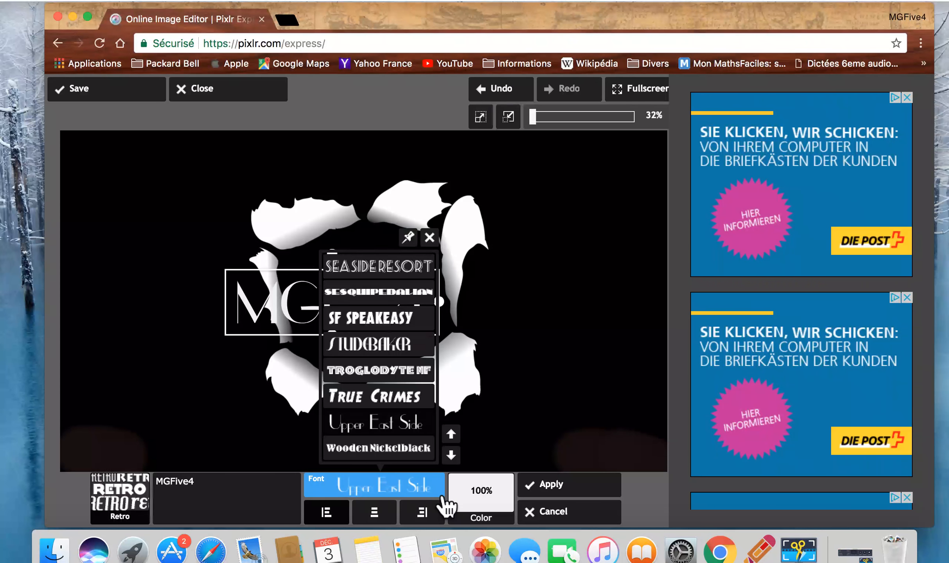
{"action": "left_click", "coordinate": [452, 434]}
{"action": "left_click", "coordinate": [452, 434]}
{"action": "left_click", "coordinate": [452, 434]}
{"action": "left_click", "coordinate": [452, 434]}
{"action": "left_click", "coordinate": [452, 434]}
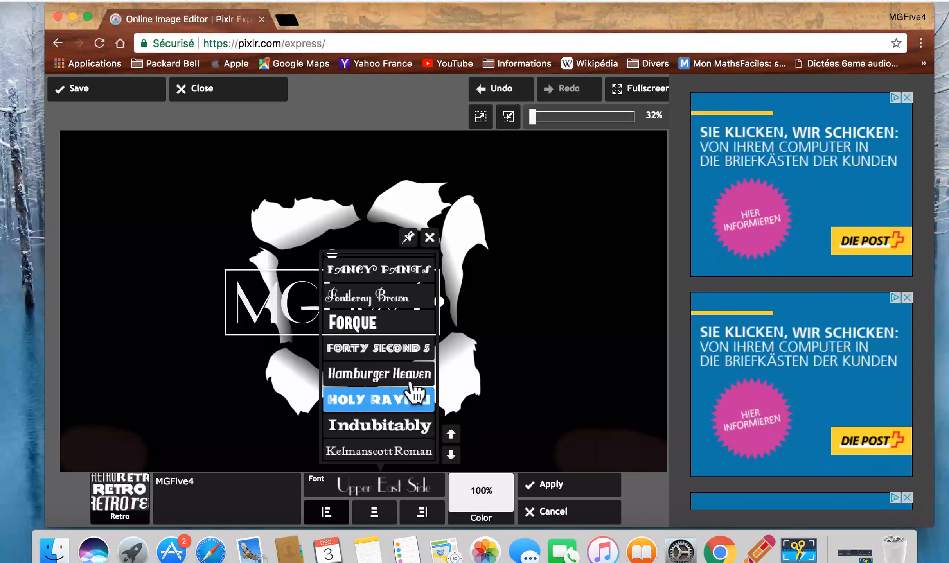
{"action": "left_click", "coordinate": [399, 358]}
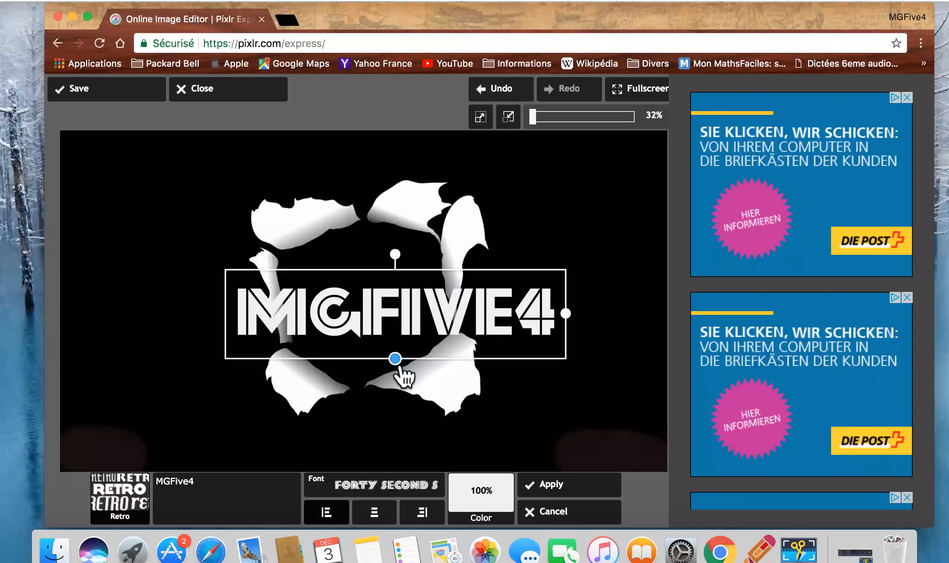
Shrink the MGFive4 text, centre it across the torn-paper opening and apply it to the image
{"action": "left_click_drag", "start_coordinate": [376, 327], "coordinate": [356, 325]}
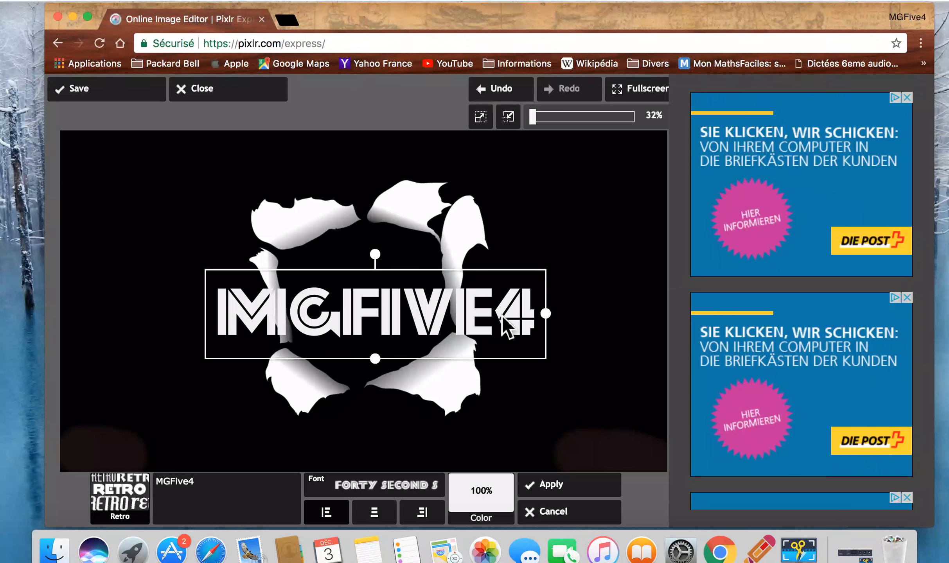
{"action": "left_click_drag", "start_coordinate": [559, 330], "coordinate": [520, 332]}
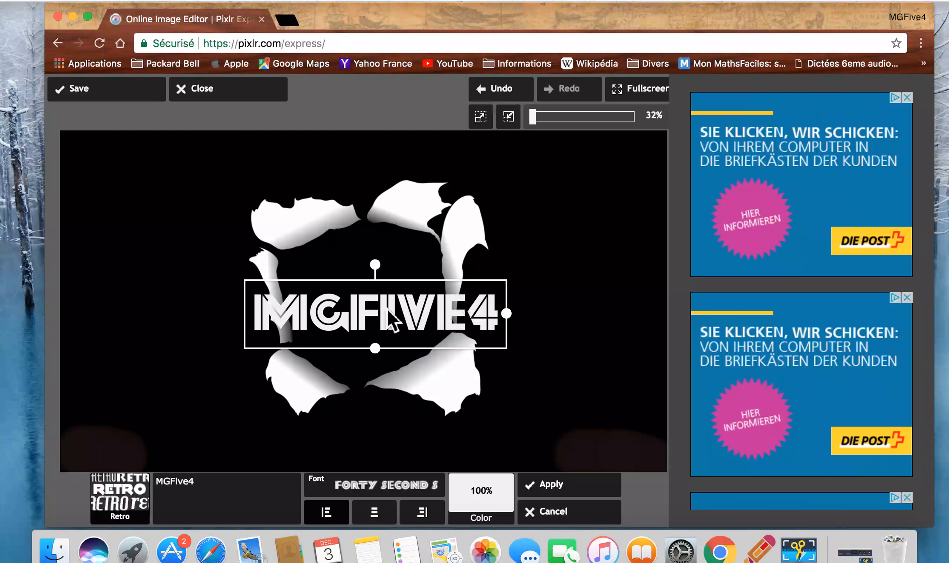
{"action": "left_click_drag", "start_coordinate": [386, 308], "coordinate": [376, 306]}
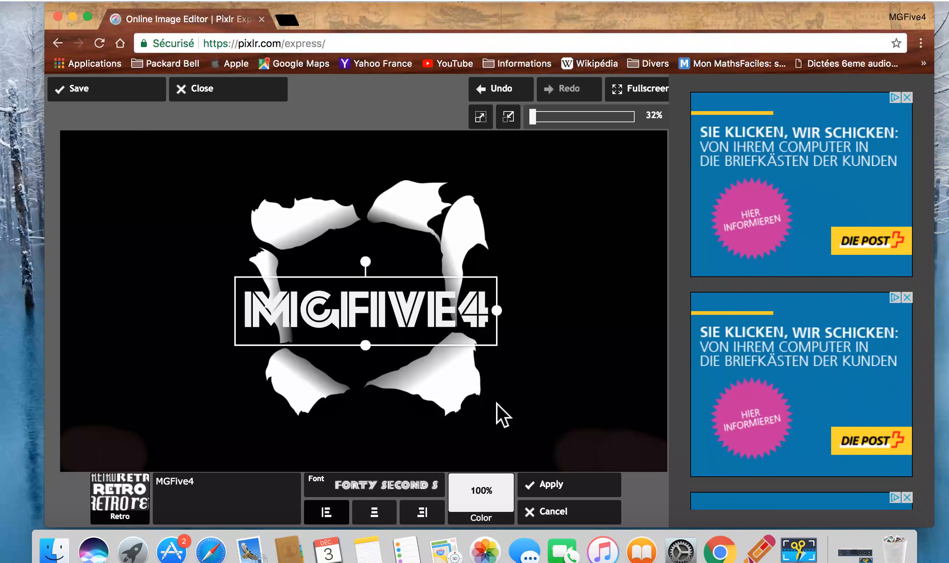
{"action": "left_click", "coordinate": [555, 496]}
Add a second text element from the Serif font group reading "By MGFive4"
{"action": "left_click", "coordinate": [630, 456]}
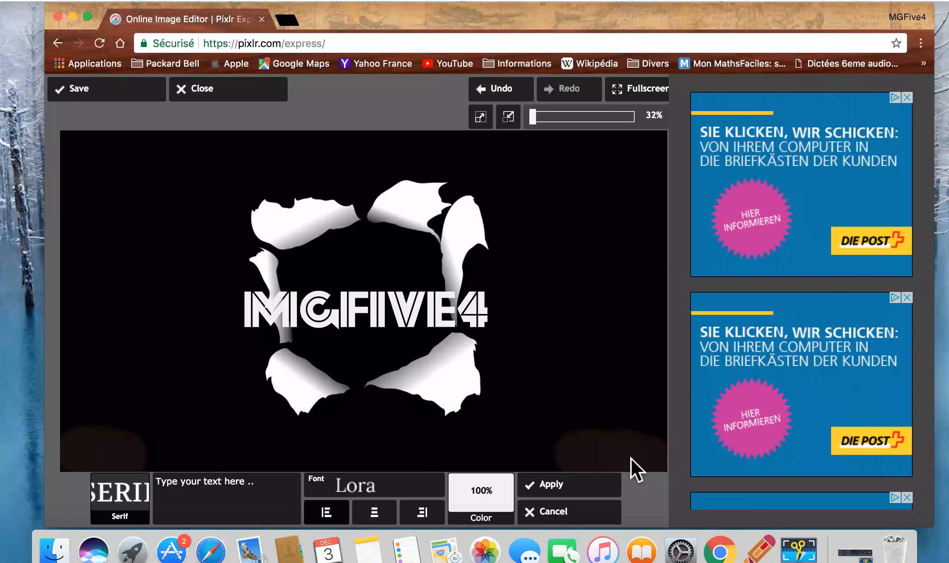
{"action": "left_click", "coordinate": [273, 487]}
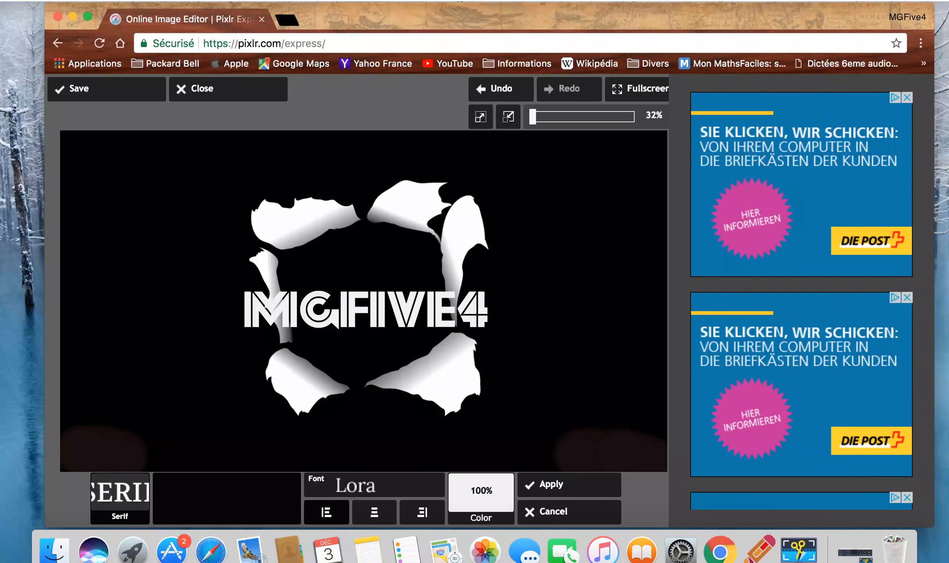
{"action": "type", "text": "By "}
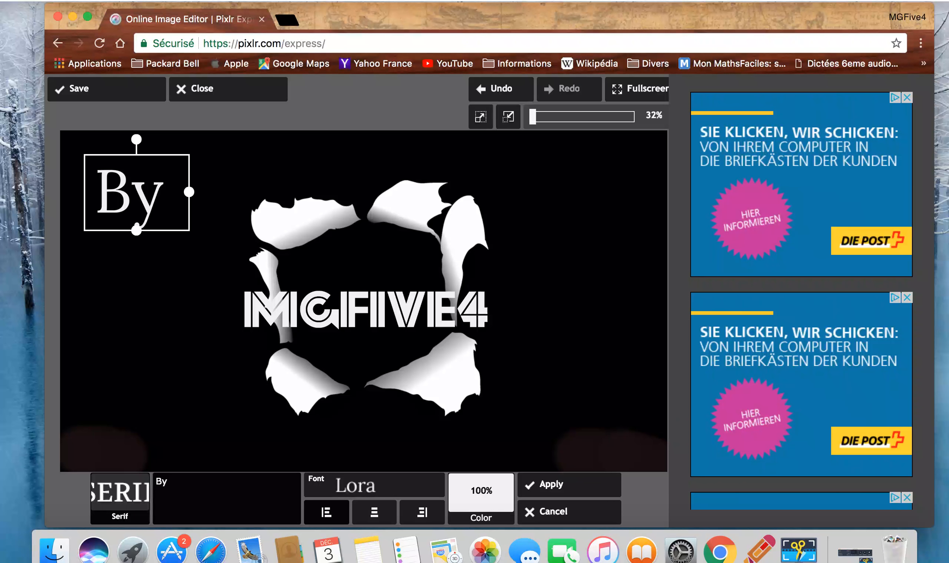
{"action": "type", "text": "Mg"}
{"action": "key", "text": "BackSpace"}
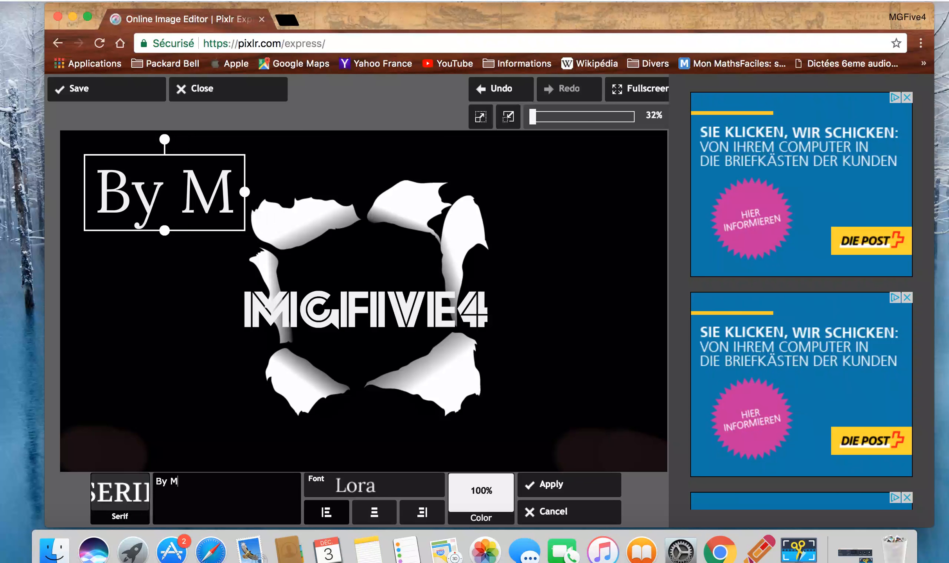
{"action": "type", "text": "GF"}
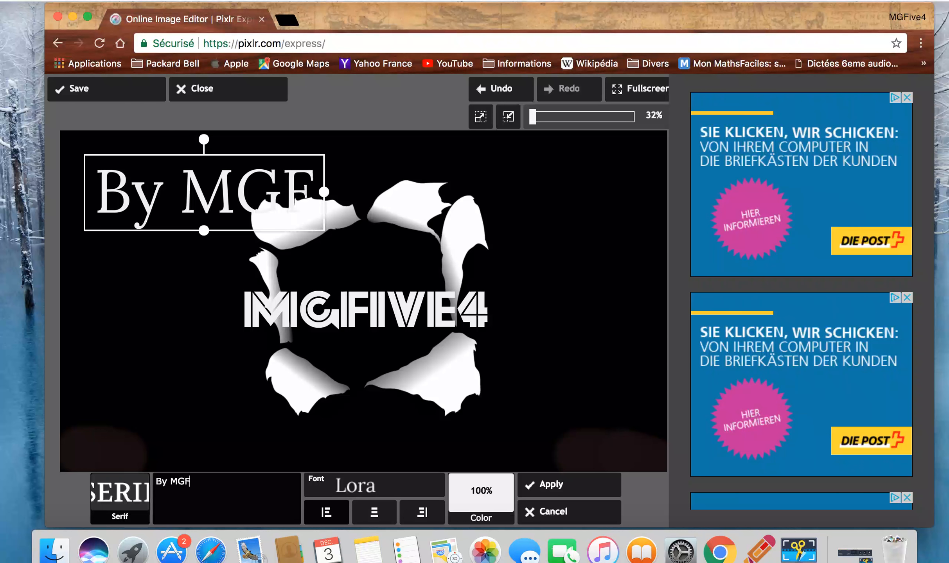
{"action": "type", "text": "ive4"}
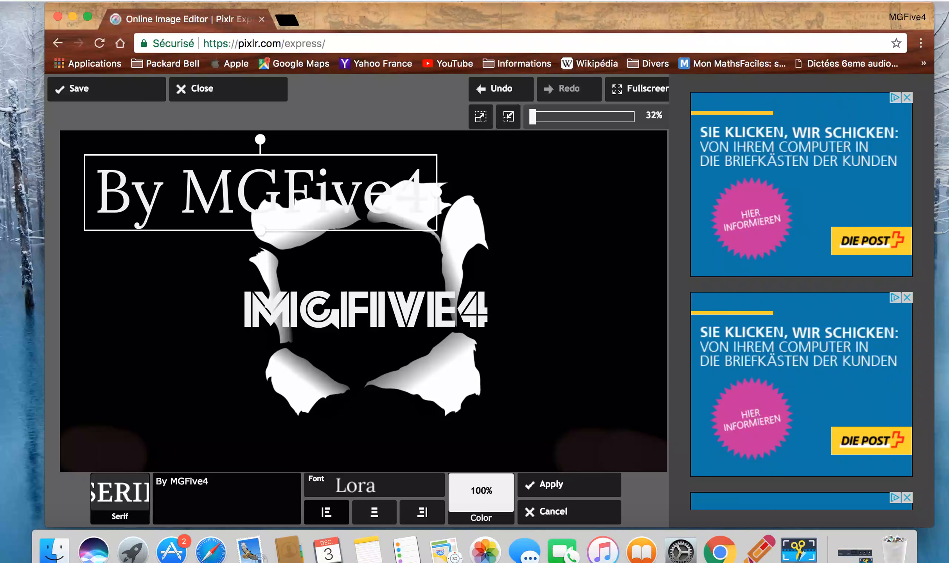
Set the "By MGFive4" text in Cambo, shrink it to a small signature near the image's lower edge and apply it
{"action": "left_click", "coordinate": [408, 494]}
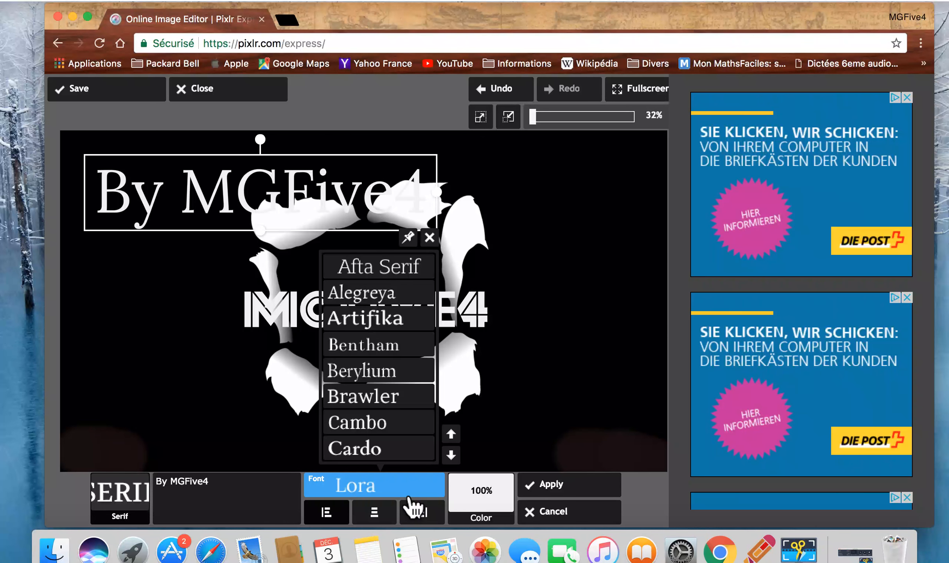
{"action": "left_click", "coordinate": [387, 428]}
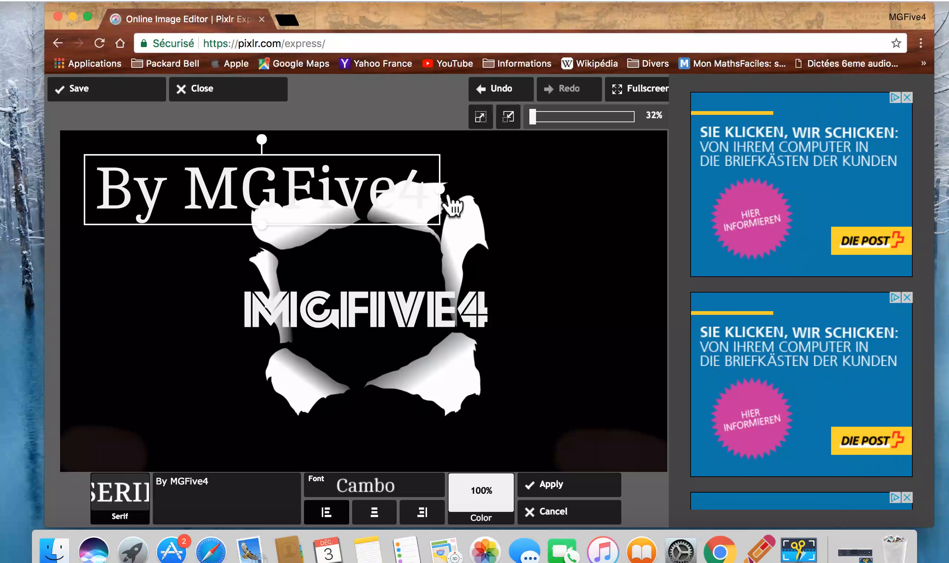
{"action": "left_click_drag", "start_coordinate": [450, 197], "coordinate": [254, 455]}
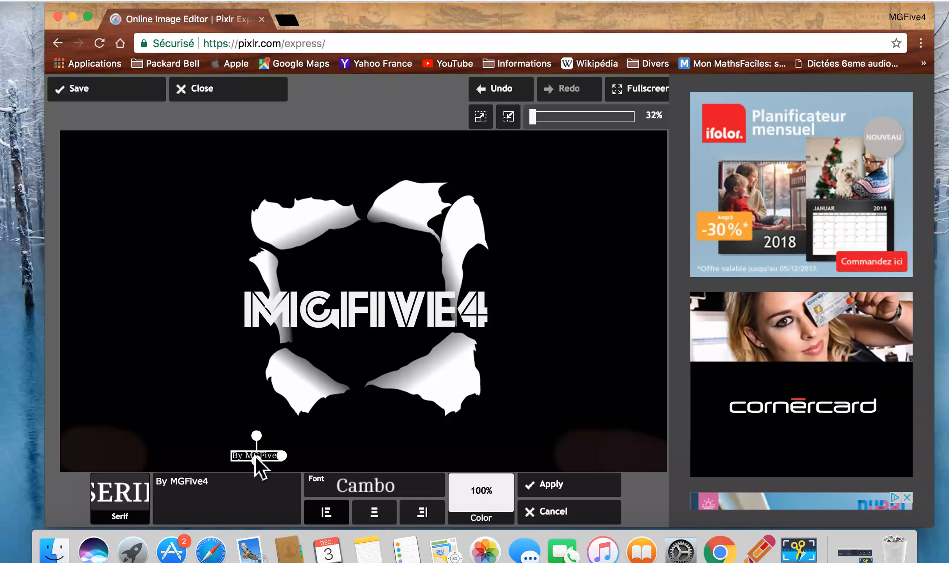
{"action": "left_click_drag", "start_coordinate": [292, 472], "coordinate": [288, 474]}
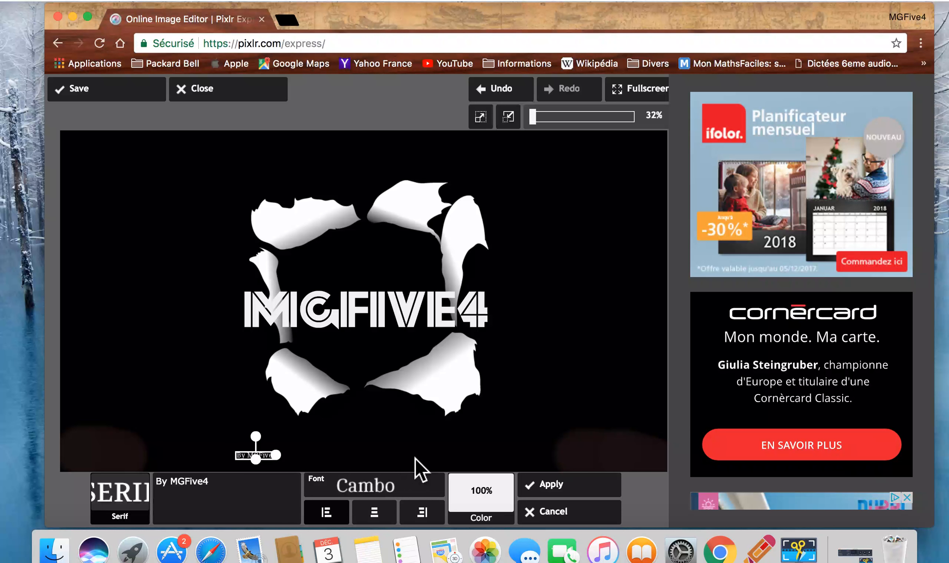
{"action": "left_click_drag", "start_coordinate": [288, 474], "coordinate": [291, 476]}
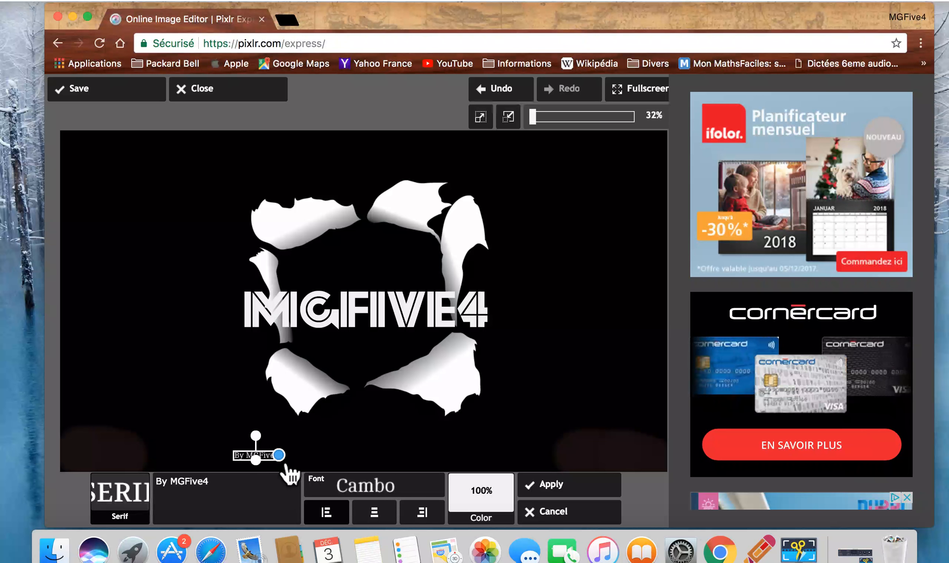
{"action": "left_click", "coordinate": [556, 493]}
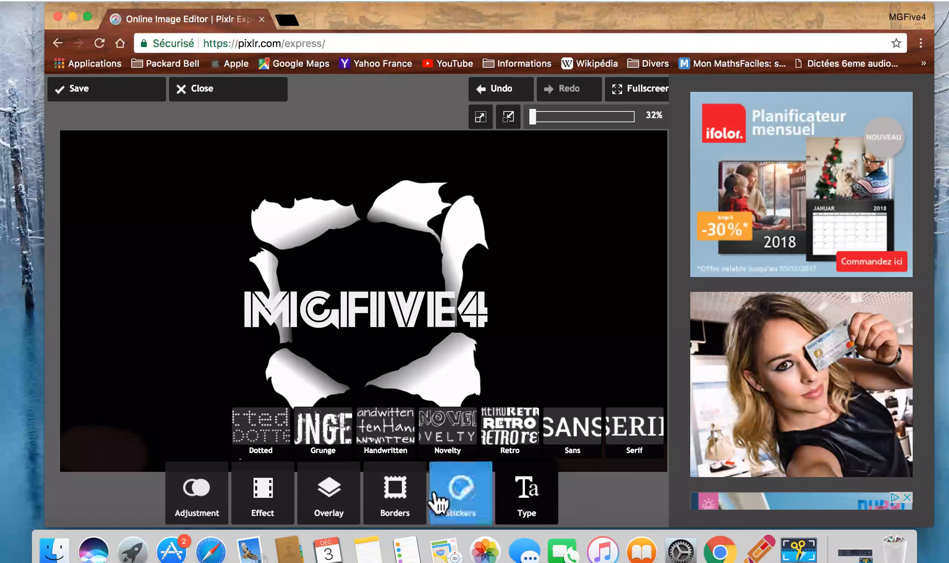
Apply the Ian effect from the Subtle effects twice in a row, at amount 100
{"action": "mouse_move", "coordinate": [284, 519]}
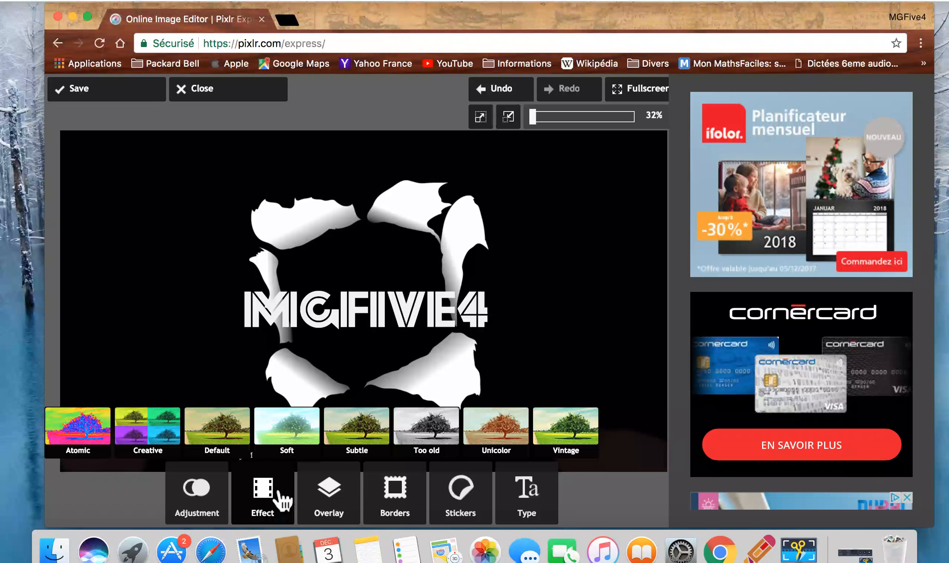
{"action": "left_click", "coordinate": [364, 456]}
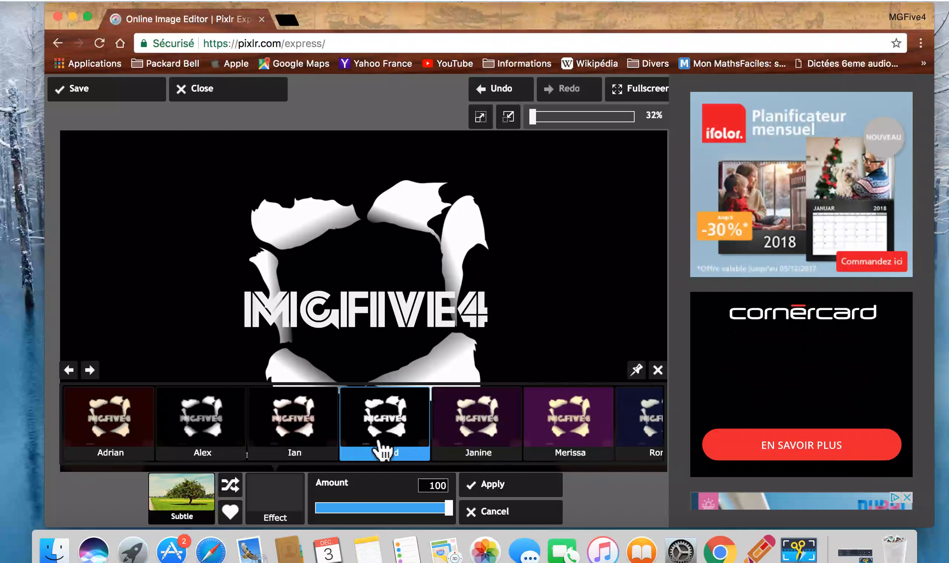
{"action": "left_click", "coordinate": [324, 452]}
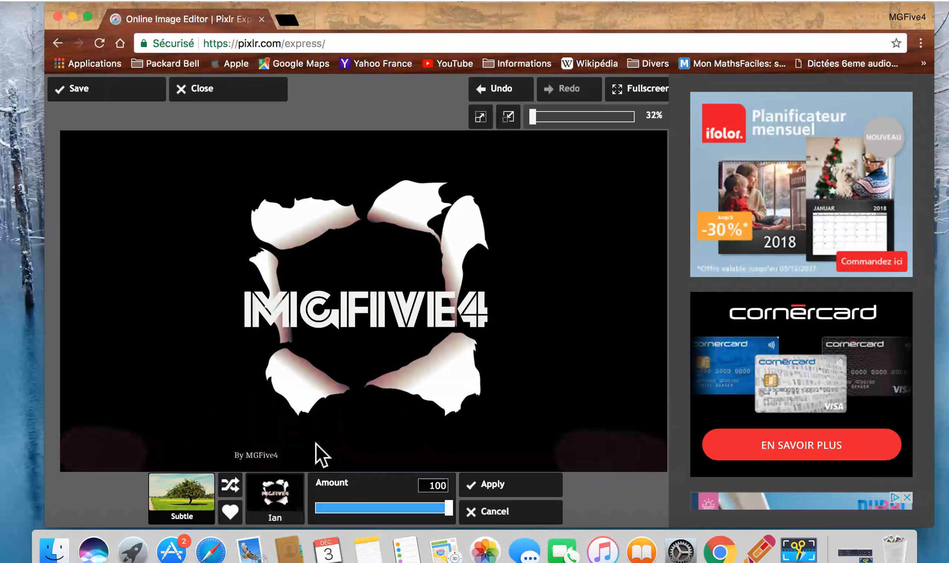
{"action": "left_click", "coordinate": [491, 494]}
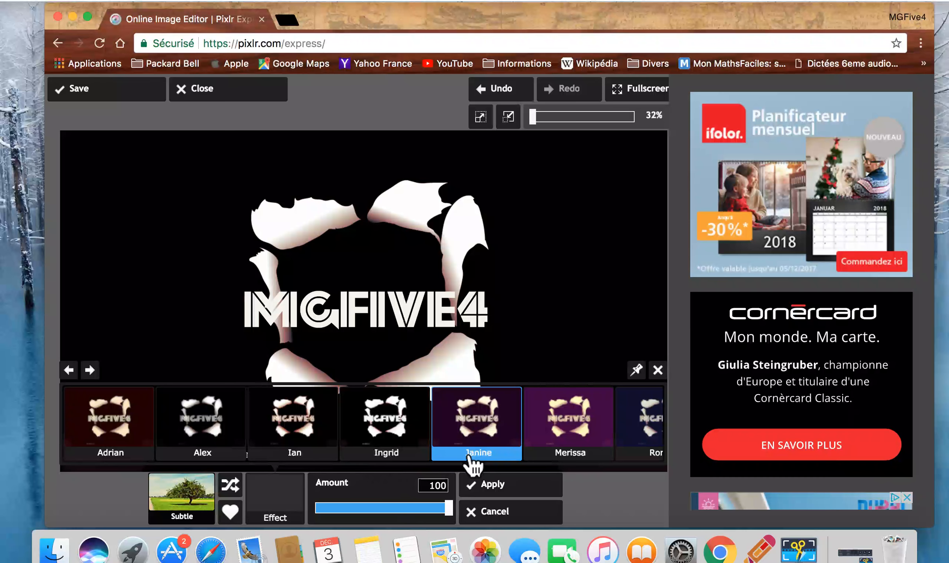
{"action": "left_click", "coordinate": [314, 464]}
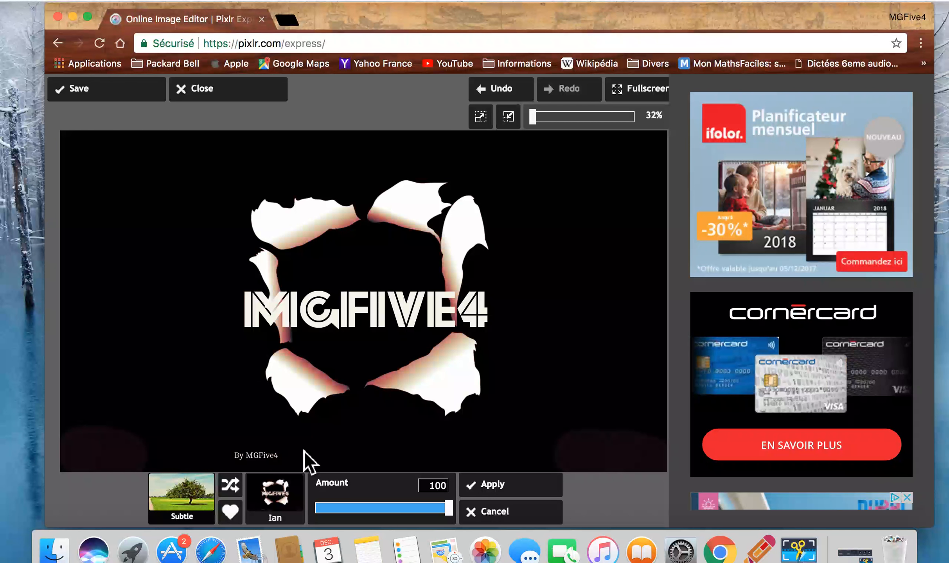
{"action": "left_click", "coordinate": [478, 488]}
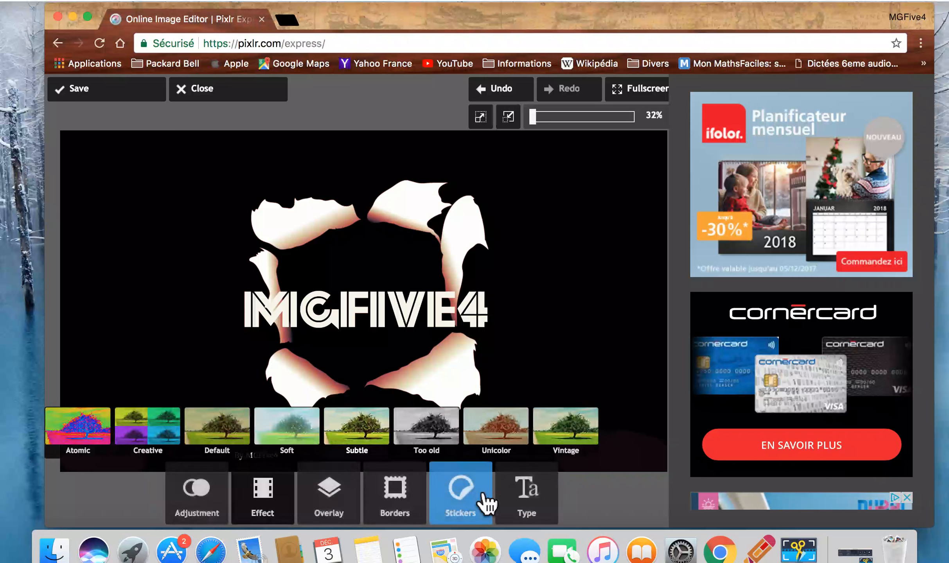
Apply the Merissa effect from the Subtle effects to the image at amount 100
{"action": "left_click", "coordinate": [364, 457]}
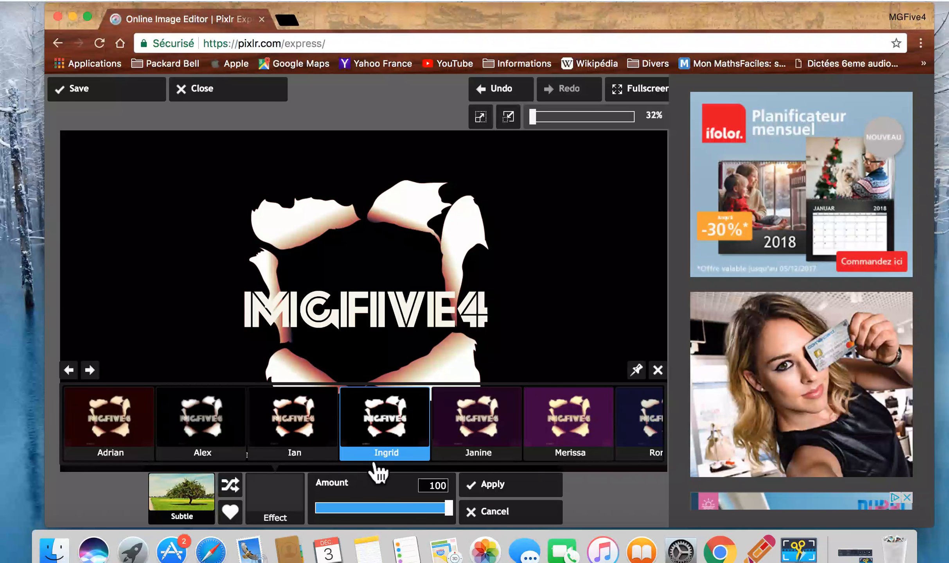
{"action": "left_click", "coordinate": [547, 457]}
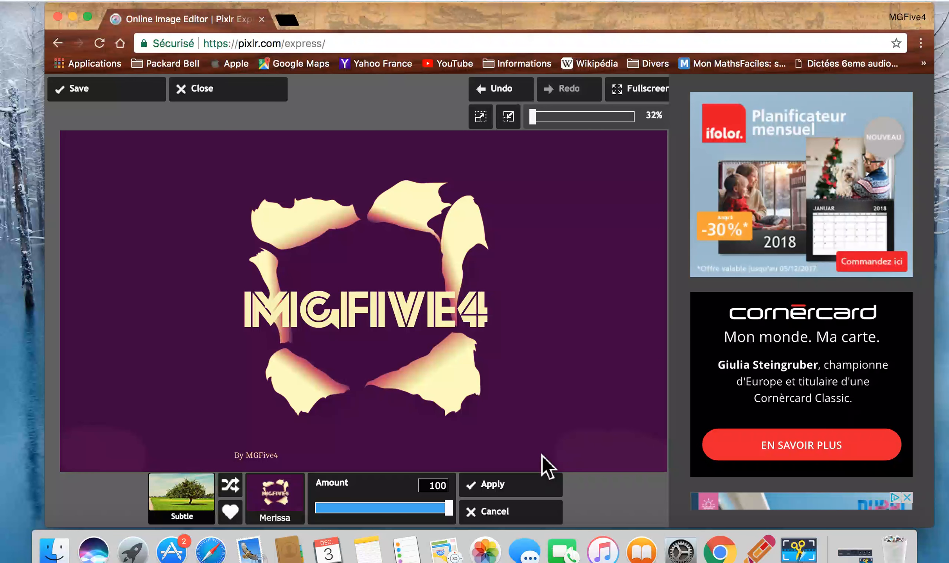
{"action": "left_click", "coordinate": [513, 489]}
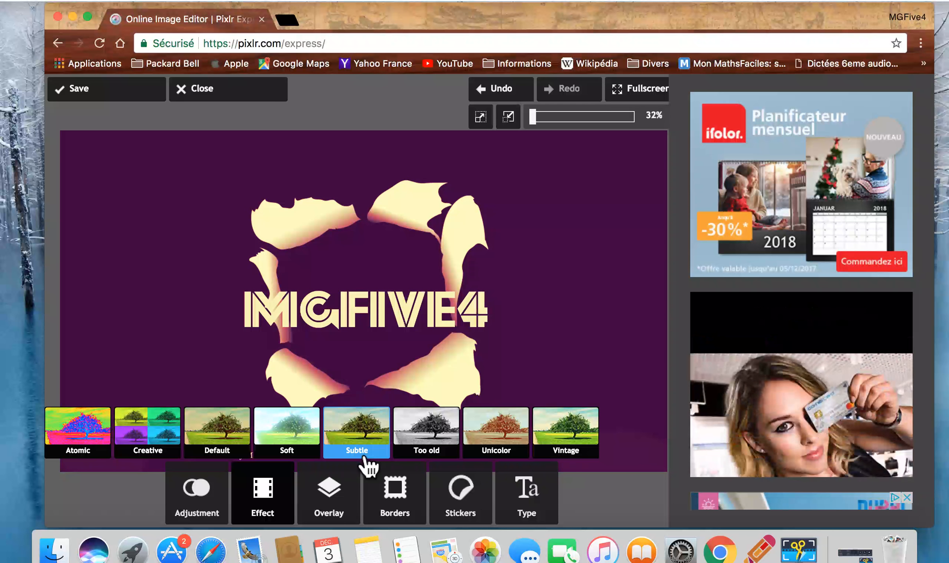
Apply the Laila effect from the Soft effects to the image at amount 100
{"action": "left_click", "coordinate": [305, 455]}
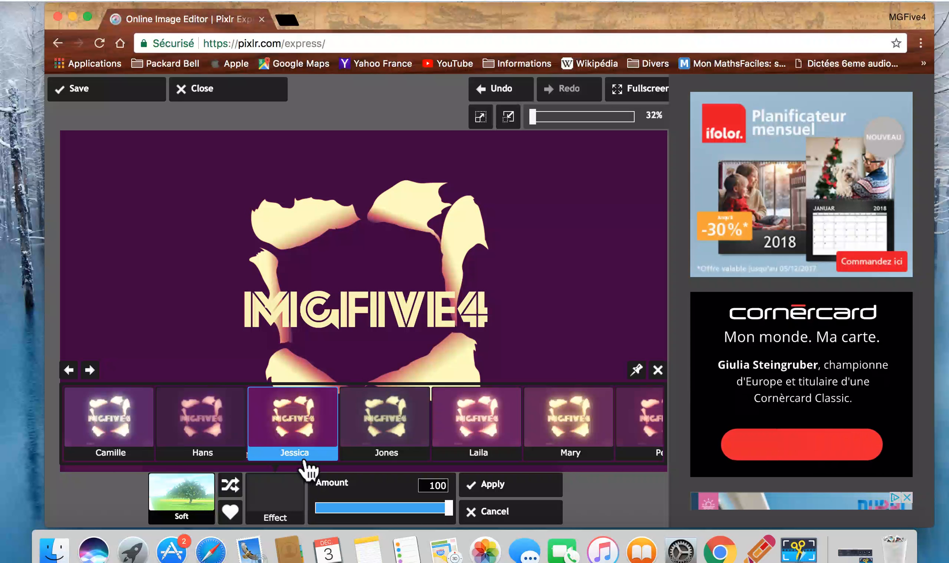
{"action": "left_click", "coordinate": [462, 460]}
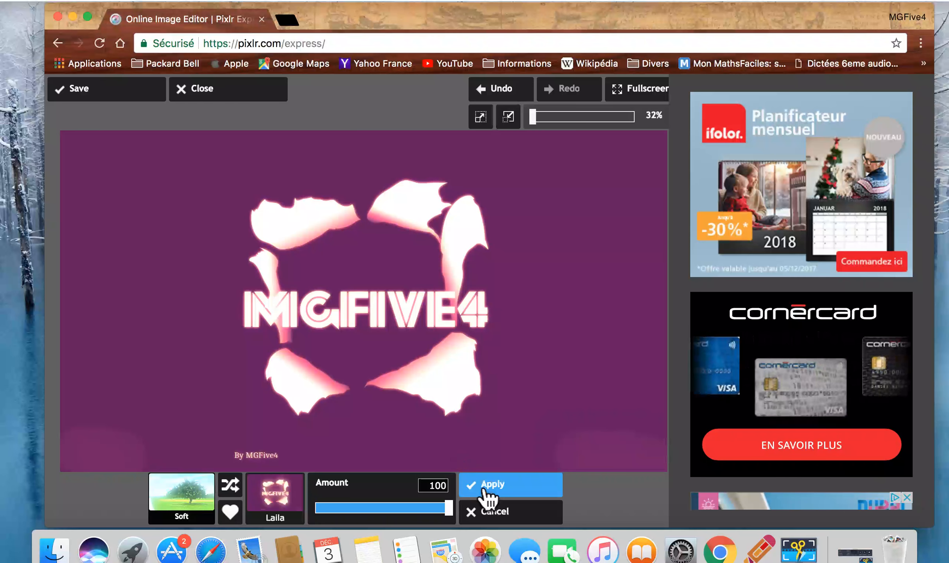
{"action": "left_click", "coordinate": [487, 494]}
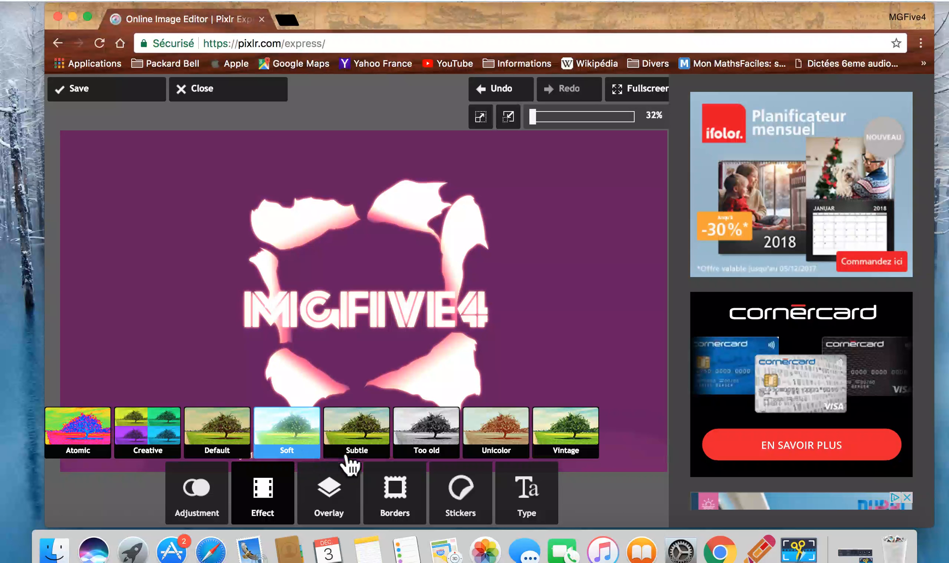
{"action": "left_click", "coordinate": [248, 453]}
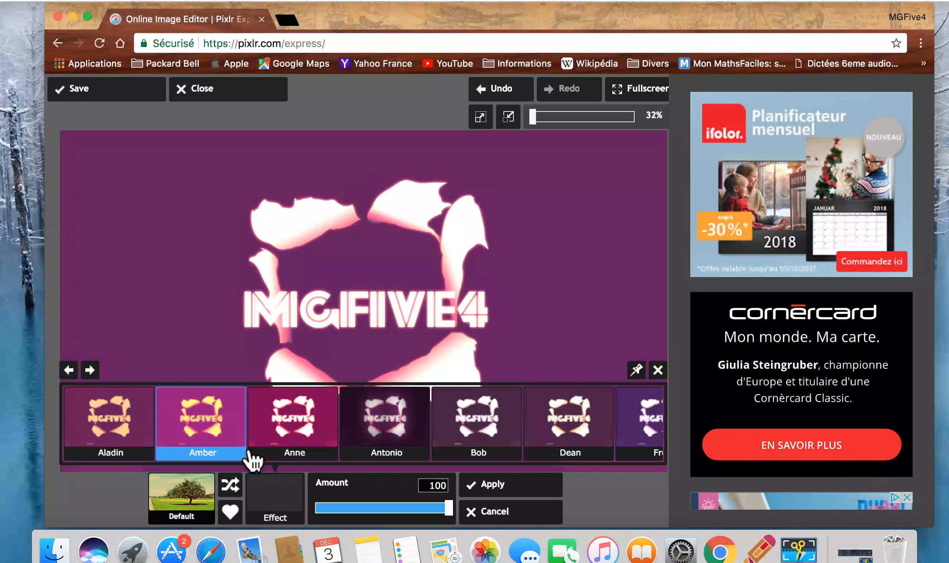
{"action": "left_click", "coordinate": [453, 446]}
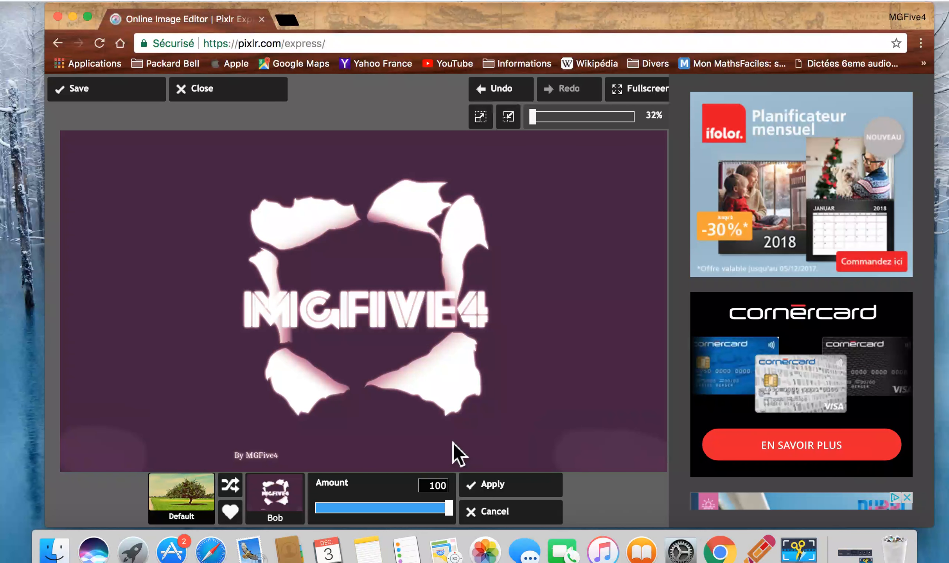
{"action": "left_click", "coordinate": [481, 517]}
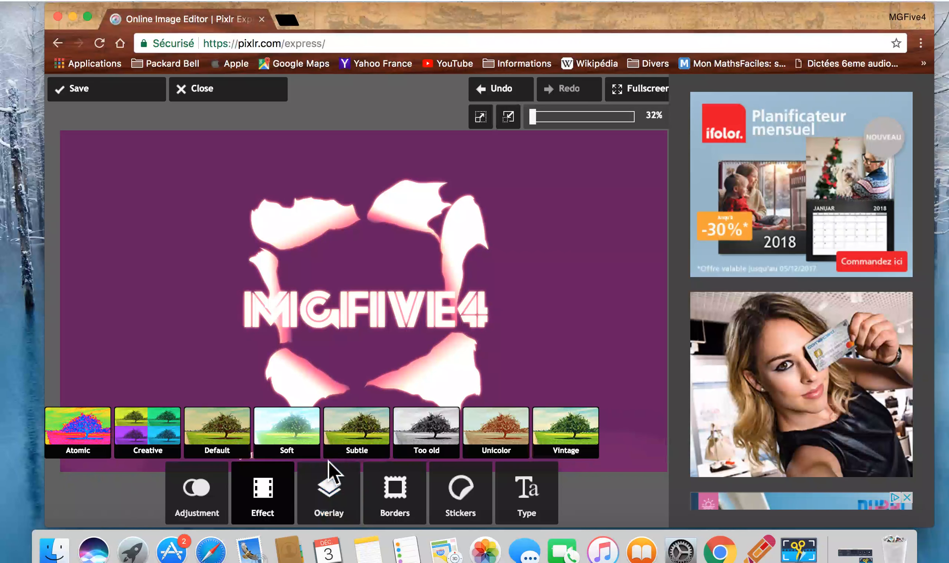
Apply the Adrian effect from the Subtle effects to the image at amount 100
{"action": "left_click", "coordinate": [354, 450]}
{"action": "mouse_move", "coordinate": [354, 460]}
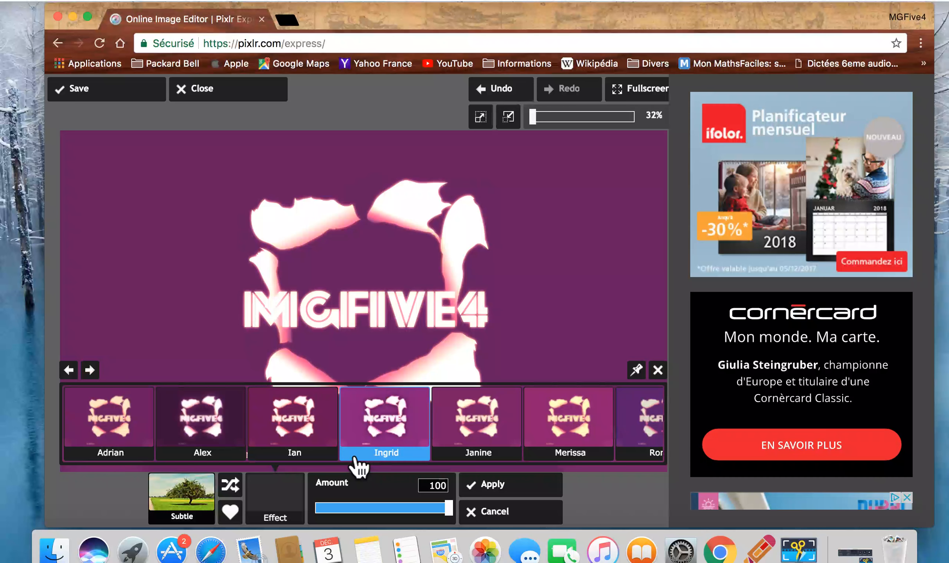
{"action": "left_click", "coordinate": [133, 438]}
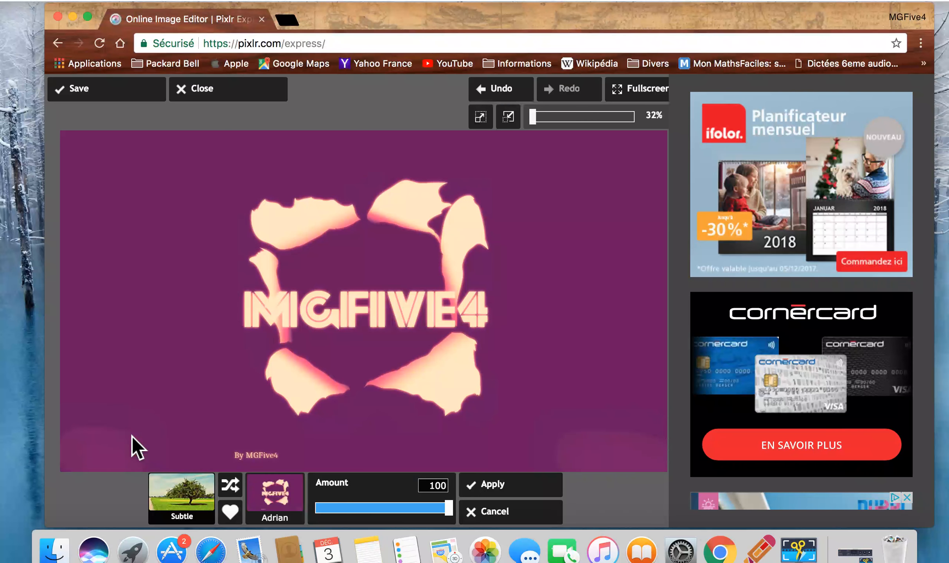
{"action": "left_click", "coordinate": [491, 489]}
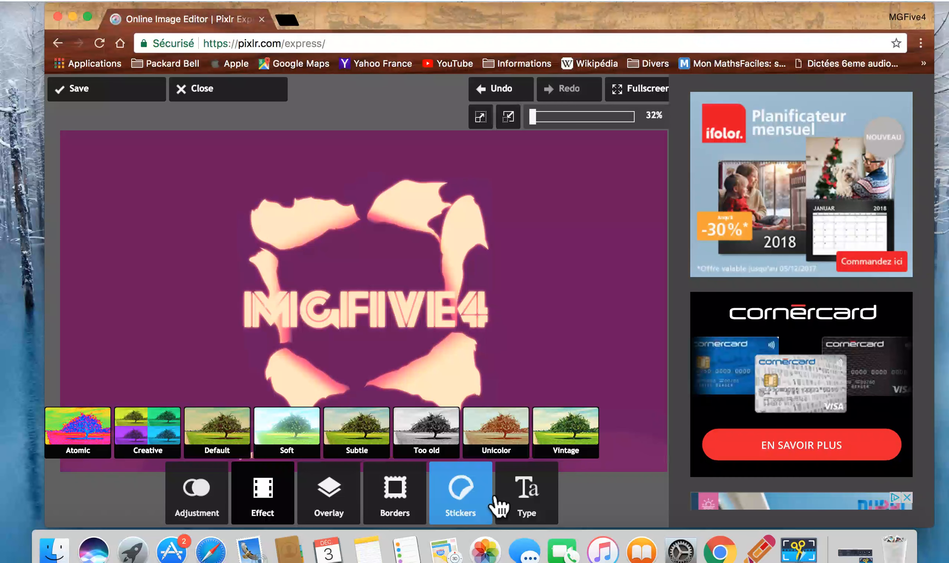
Apply the Femton border from the Ripped paper set to the image at amount 100
{"action": "left_click", "coordinate": [411, 500]}
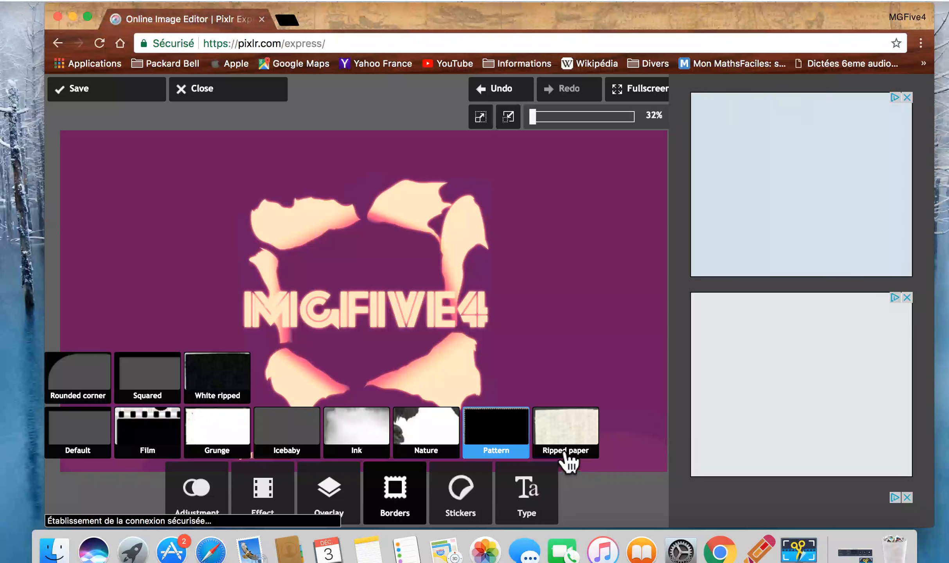
{"action": "left_click", "coordinate": [566, 454]}
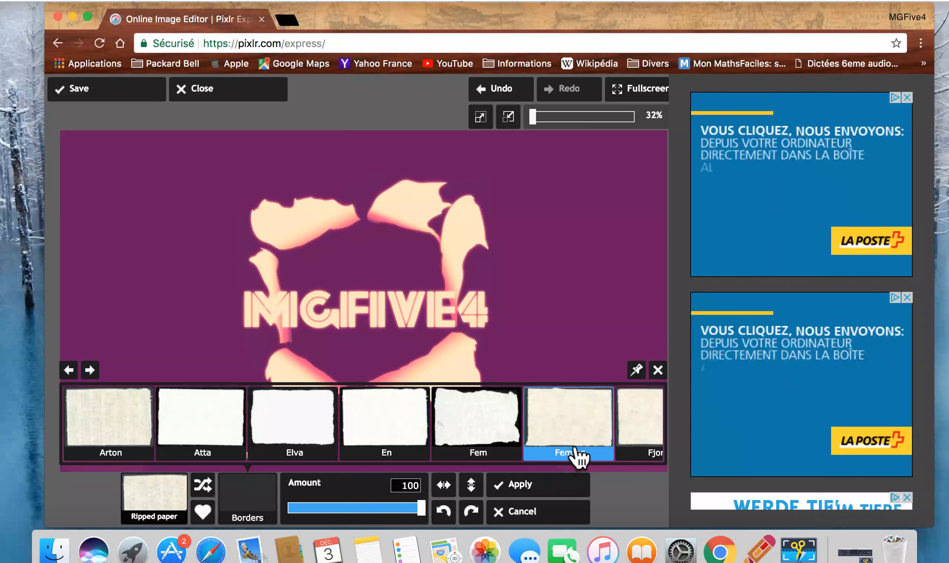
{"action": "left_click", "coordinate": [568, 453]}
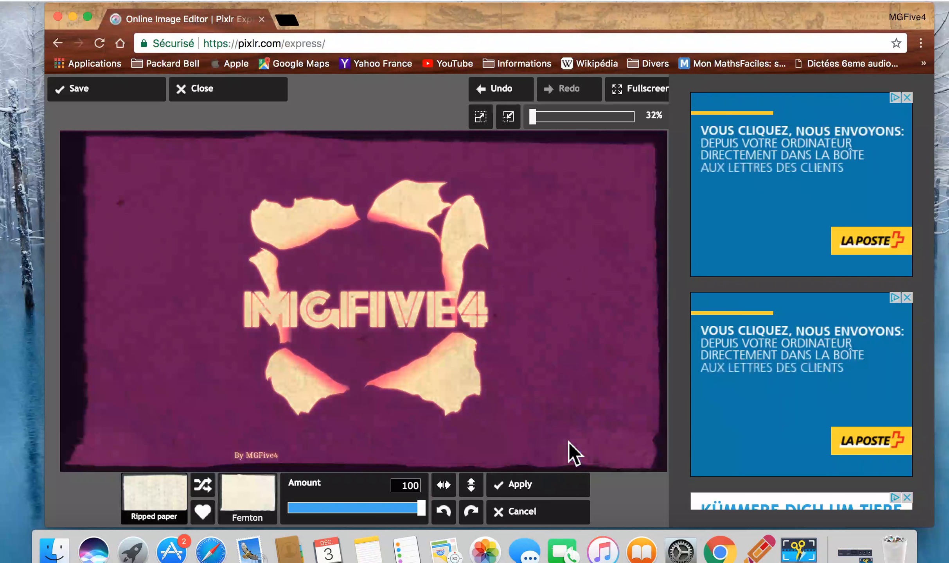
{"action": "left_click", "coordinate": [541, 489]}
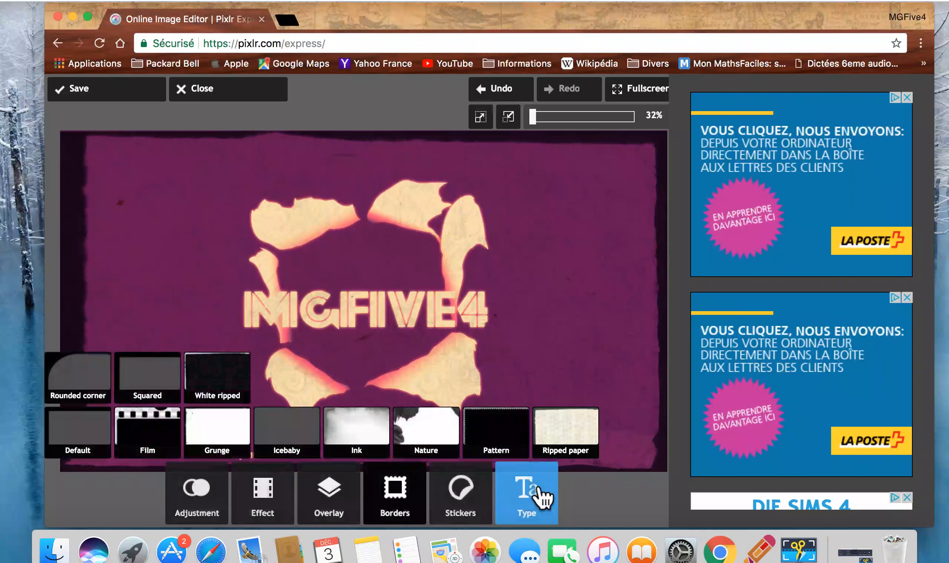
Add the Fjorton border from the Ripped paper set to the image at amount 100
{"action": "left_click", "coordinate": [567, 454]}
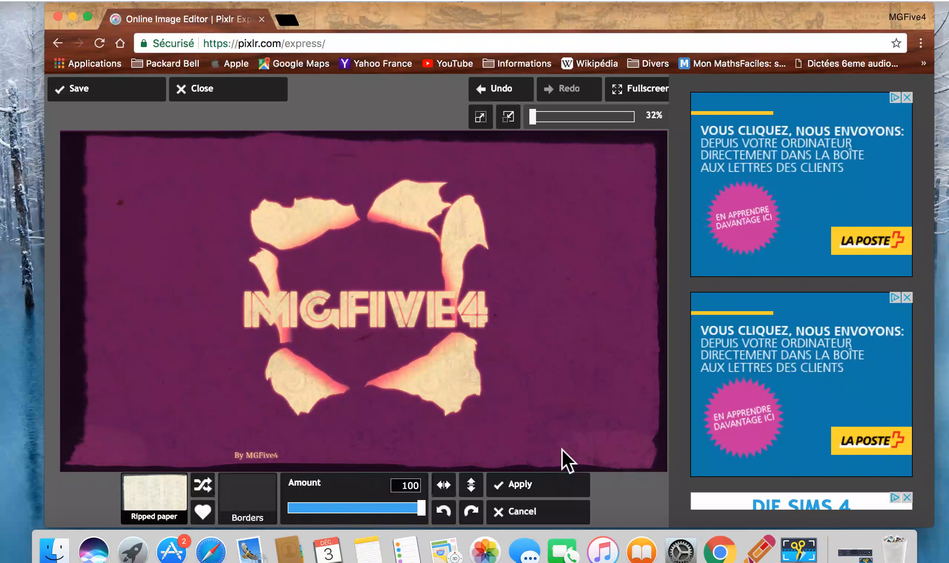
{"action": "left_click", "coordinate": [636, 456]}
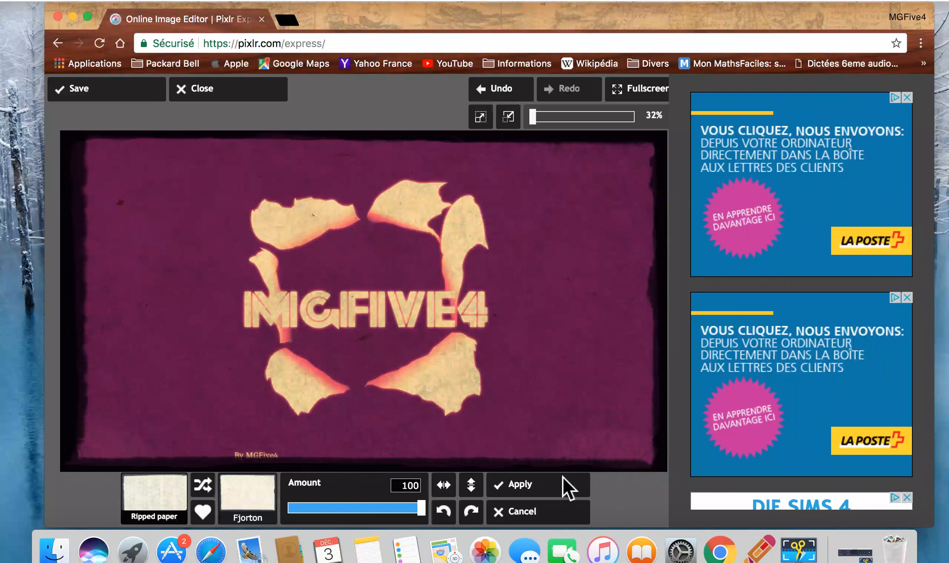
{"action": "left_click", "coordinate": [538, 487]}
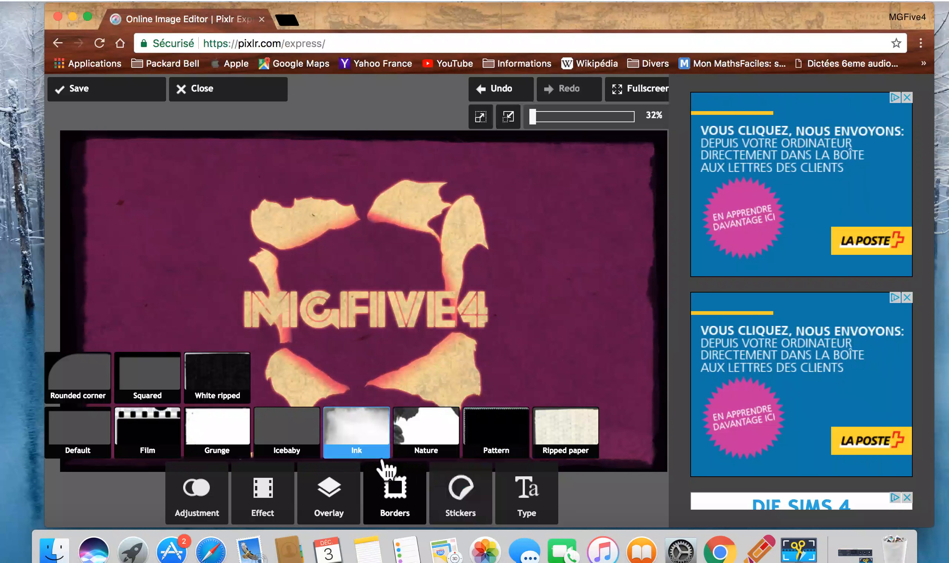
Apply the Blackfive border from the Ink set to the image at amount 100
{"action": "left_click", "coordinate": [365, 452]}
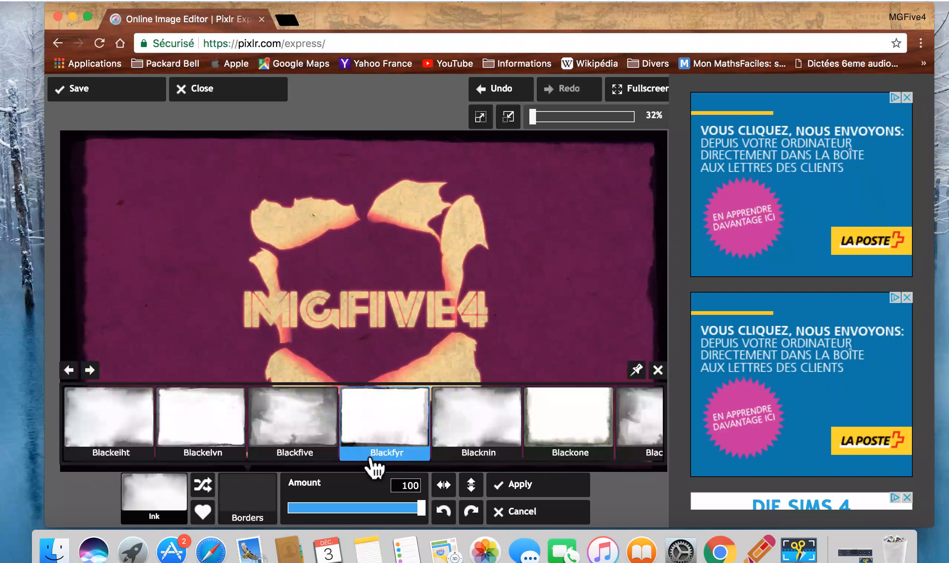
{"action": "left_click", "coordinate": [304, 456]}
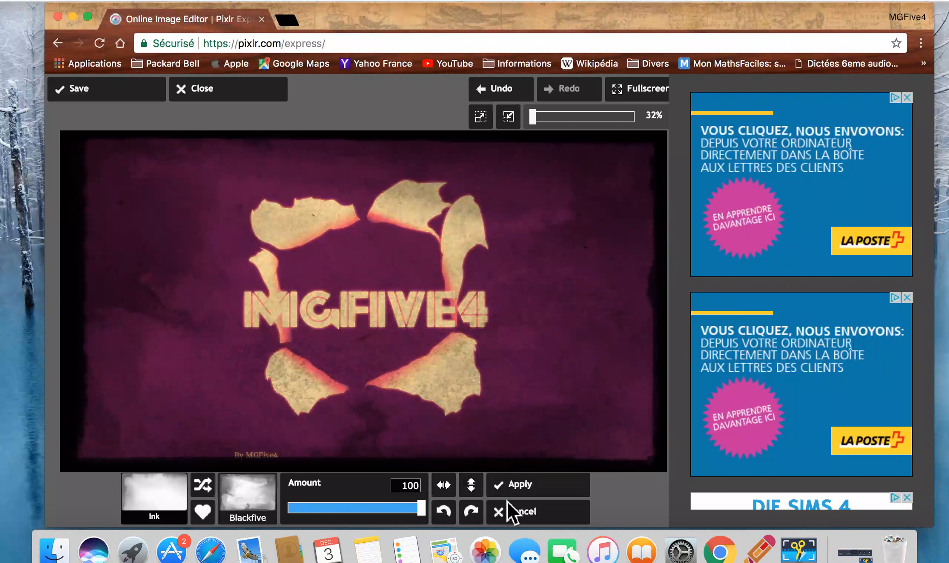
{"action": "left_click", "coordinate": [524, 511]}
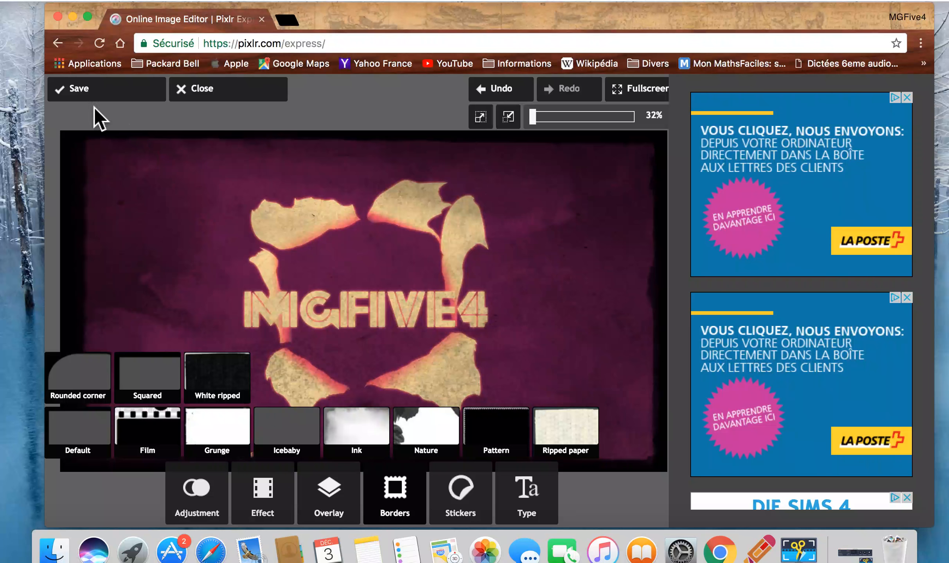
Save the image as the JPEG "logo Youtube 2" at quality 100 in the Téléchargements folder
{"action": "left_click", "coordinate": [82, 109]}
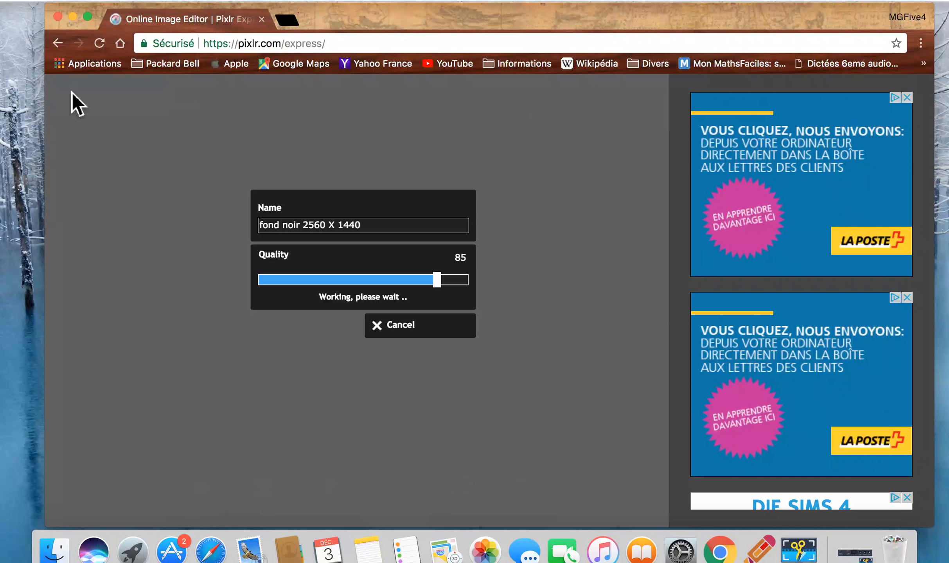
{"action": "left_click", "coordinate": [368, 227]}
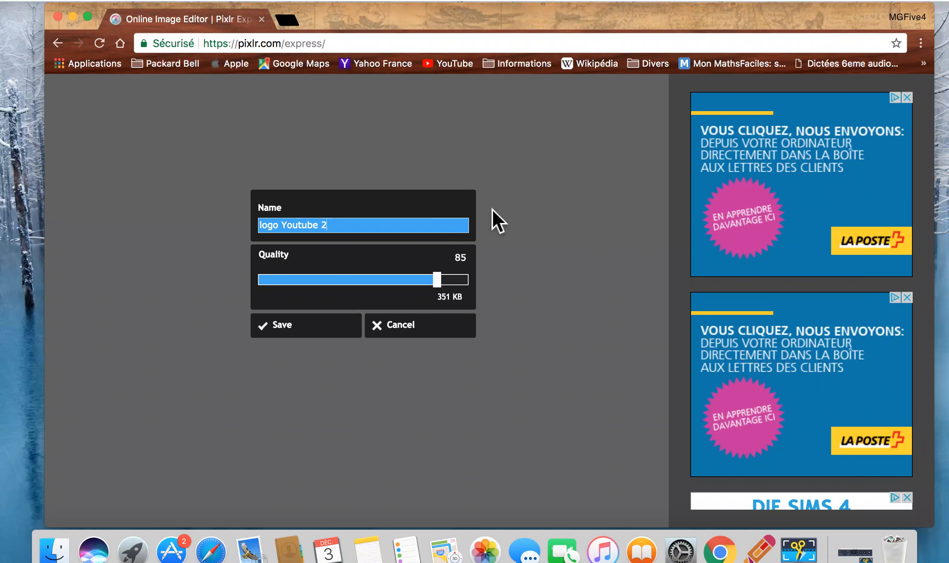
{"action": "left_click_drag", "start_coordinate": [447, 293], "coordinate": [482, 294]}
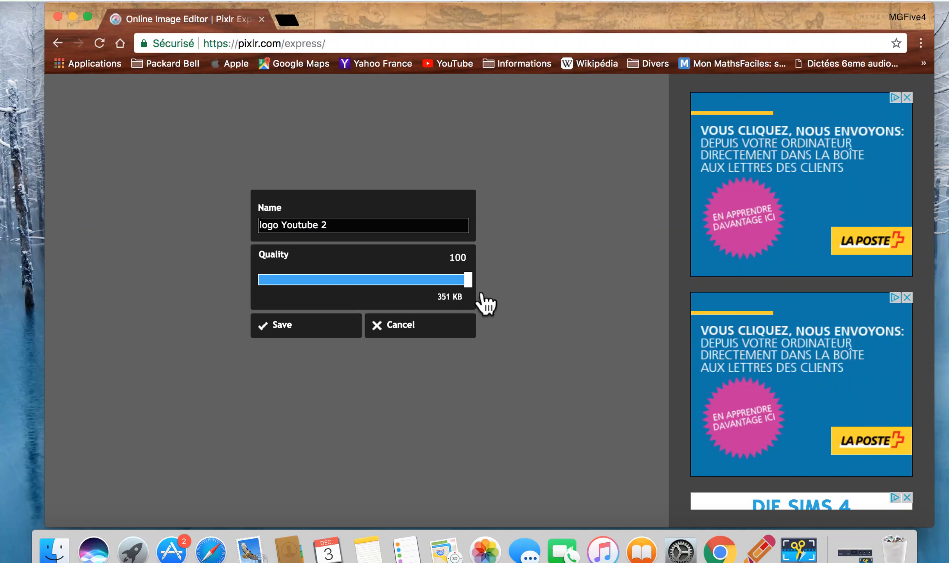
{"action": "key", "text": "Return"}
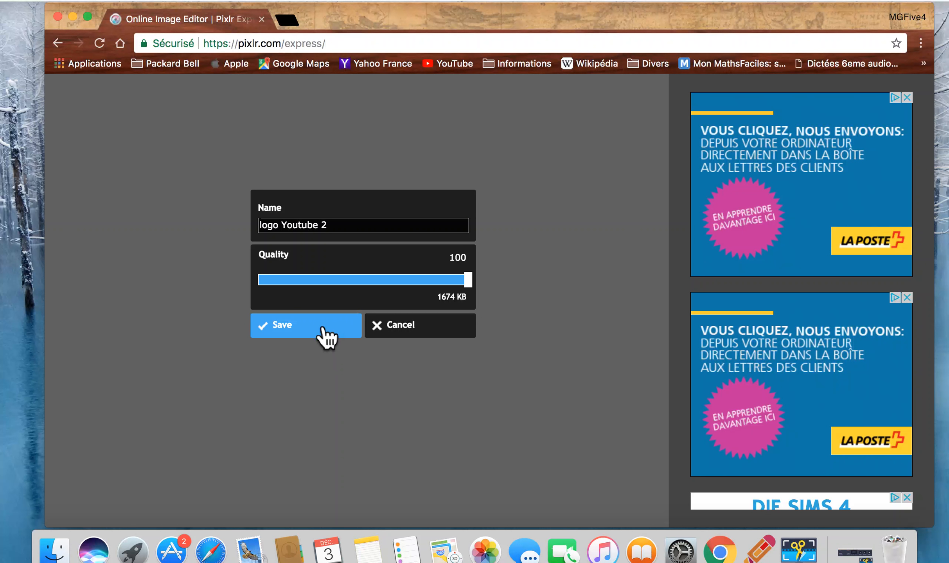
{"action": "left_click", "coordinate": [323, 331]}
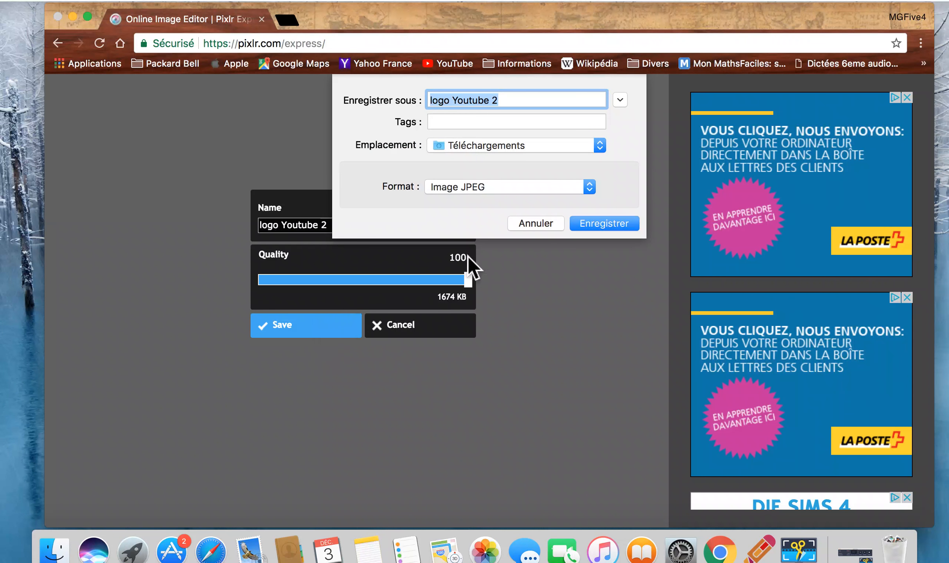
{"action": "left_click", "coordinate": [599, 228]}
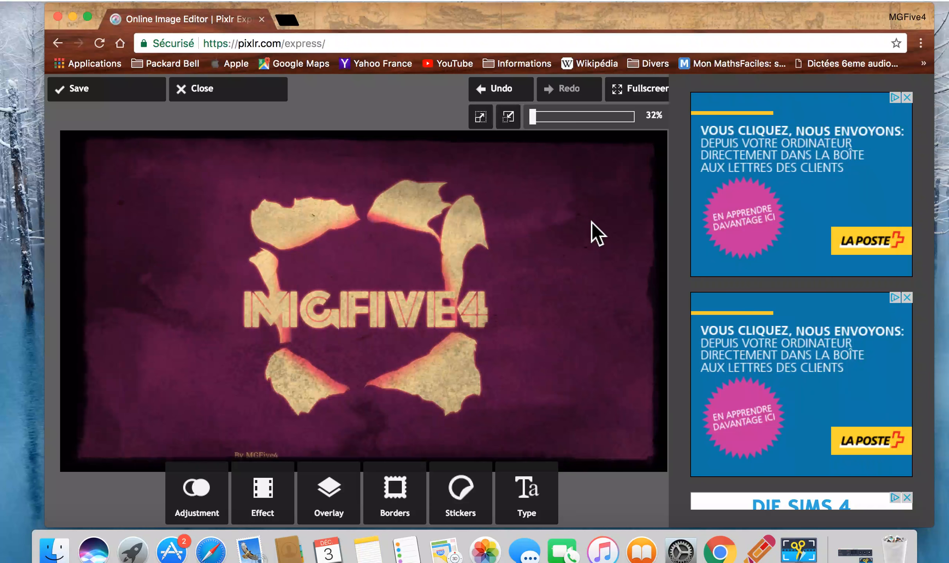
Close the image editor's browser window and open logo Youtube 2.jpg from Finder to view it
{"action": "left_click", "coordinate": [58, 17]}
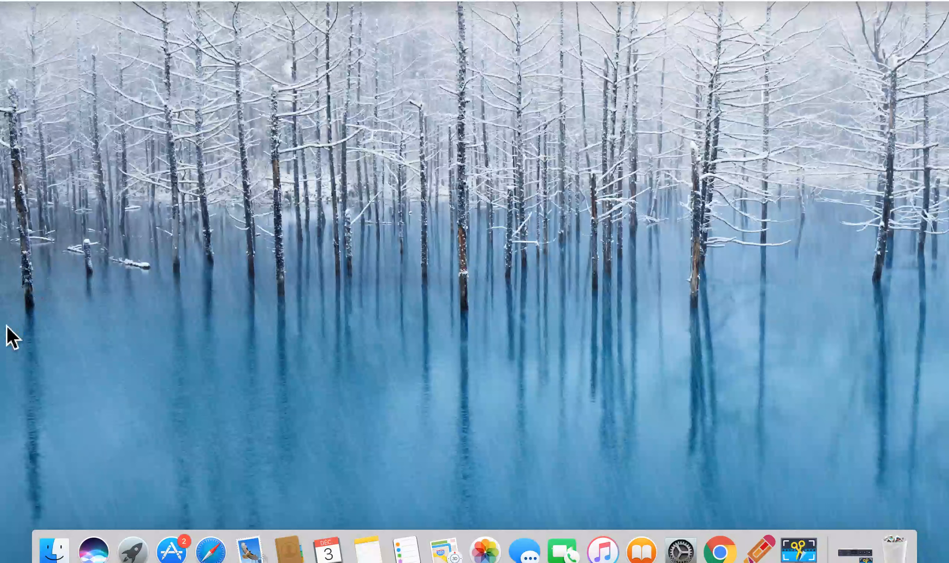
{"action": "left_click", "coordinate": [54, 554]}
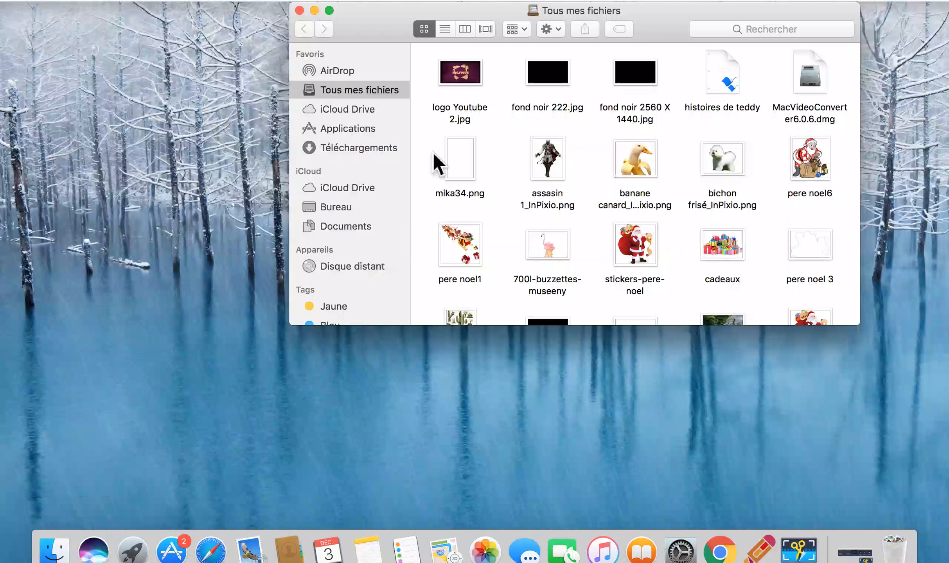
{"action": "left_click", "coordinate": [468, 91]}
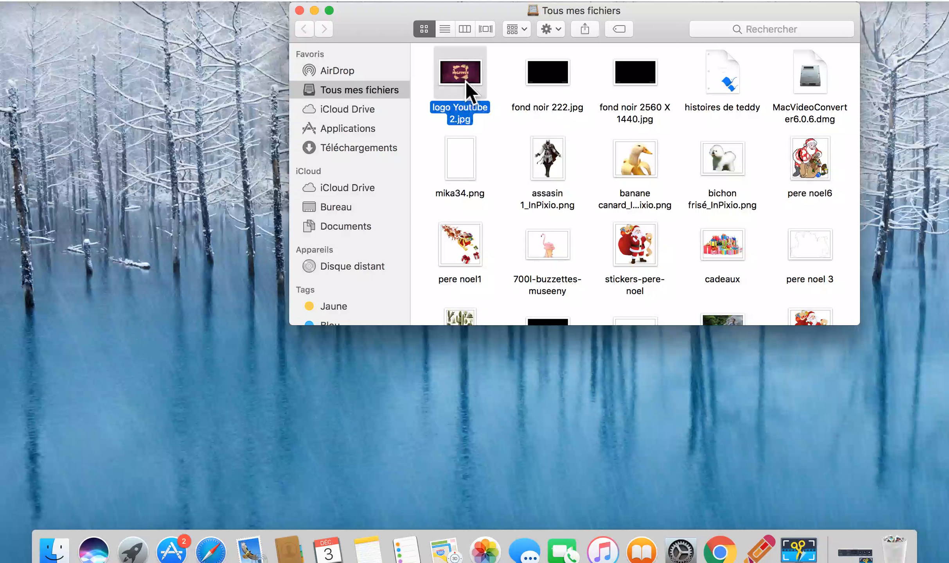
{"action": "double_click", "coordinate": [465, 82]}
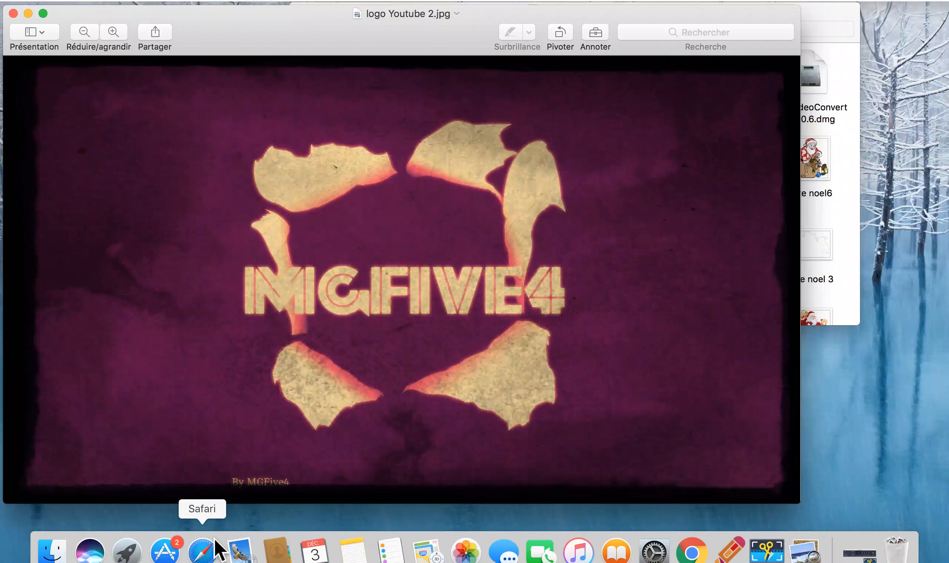
Switch to Safari and load youtube.com
{"action": "left_click", "coordinate": [201, 559]}
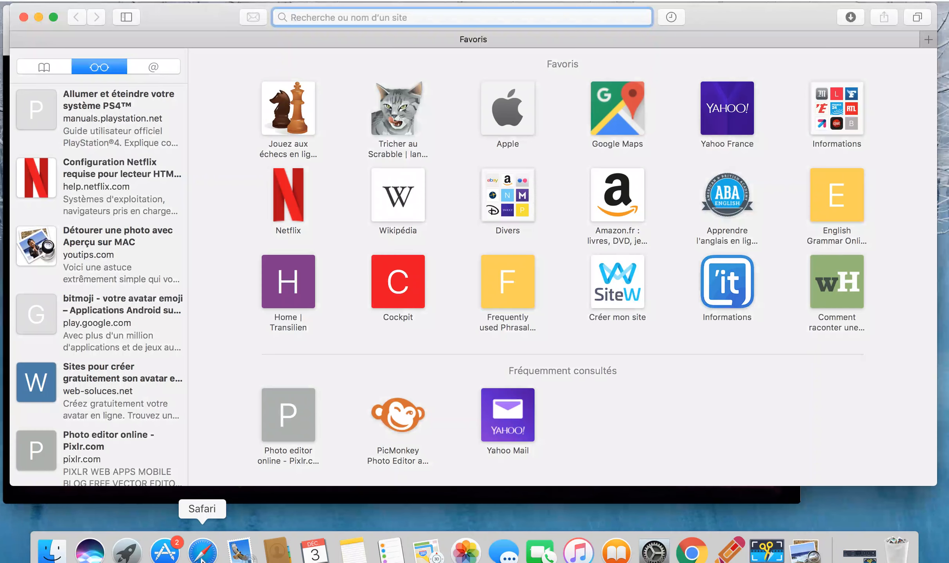
{"action": "type", "text": "youtube"}
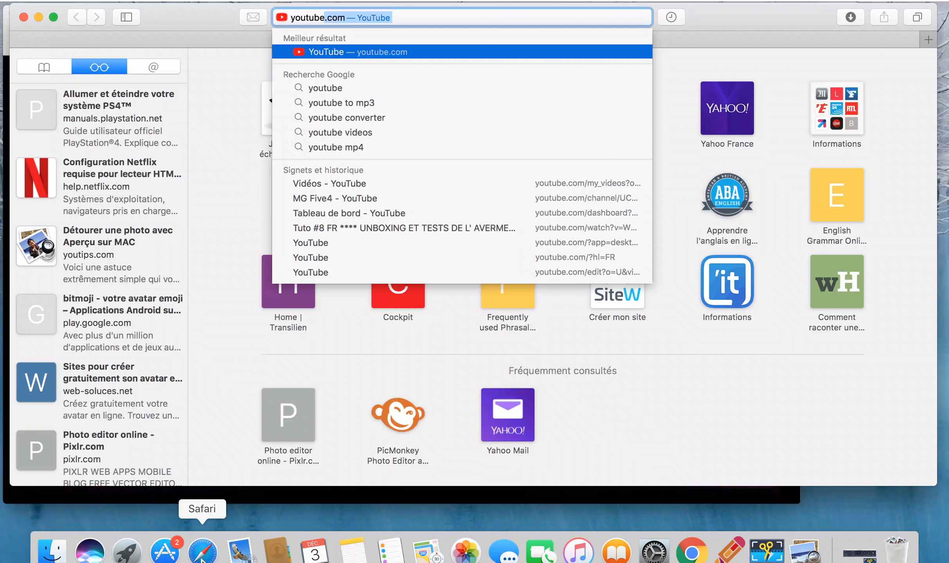
{"action": "key", "text": "Return"}
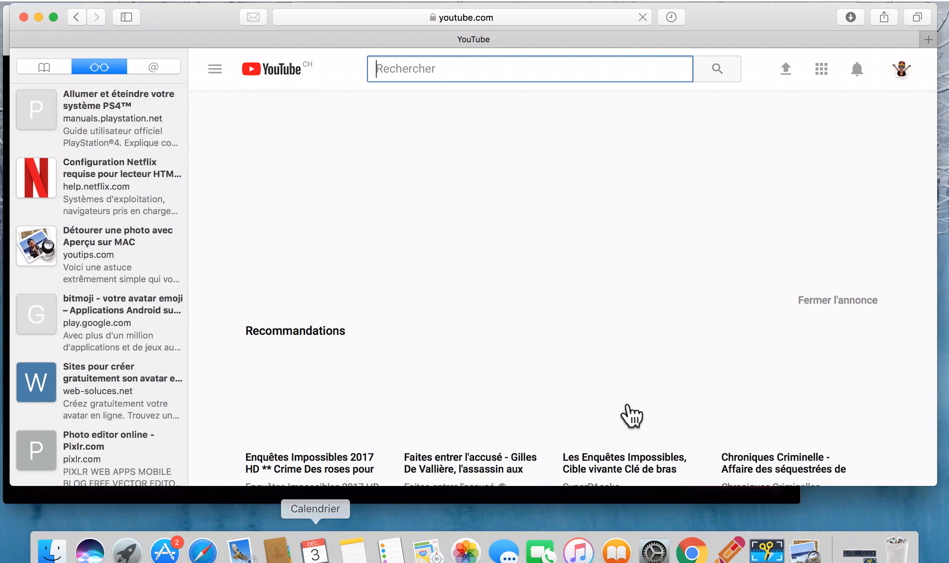
Go to the signed-in account's own YouTube channel and open its customization view
{"action": "left_click", "coordinate": [911, 78]}
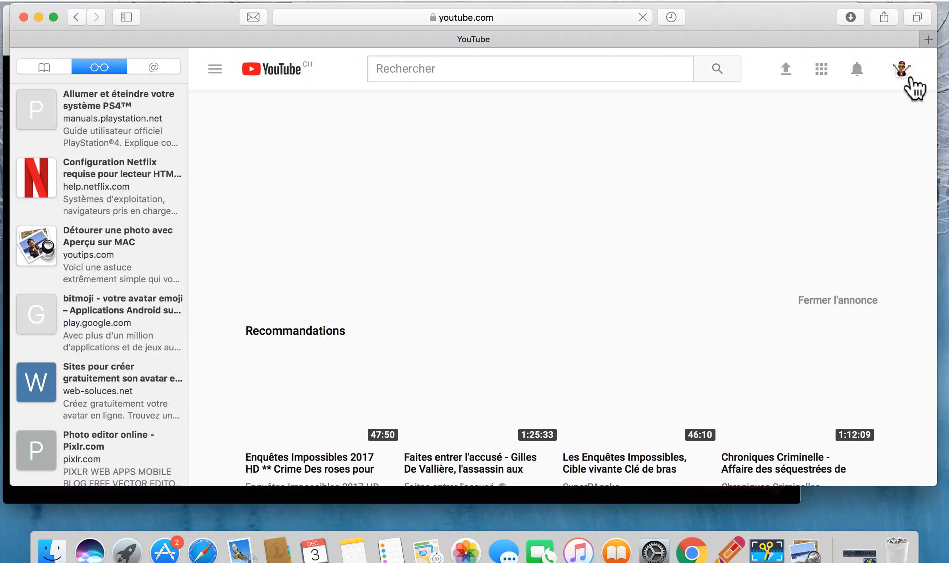
{"action": "left_click", "coordinate": [910, 80]}
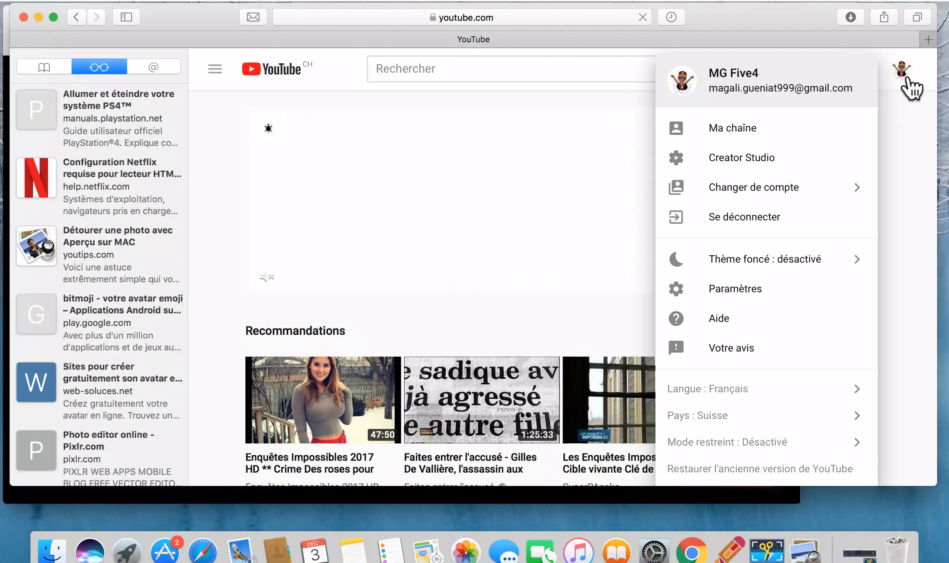
{"action": "left_click", "coordinate": [910, 80]}
{"action": "left_click", "coordinate": [910, 79]}
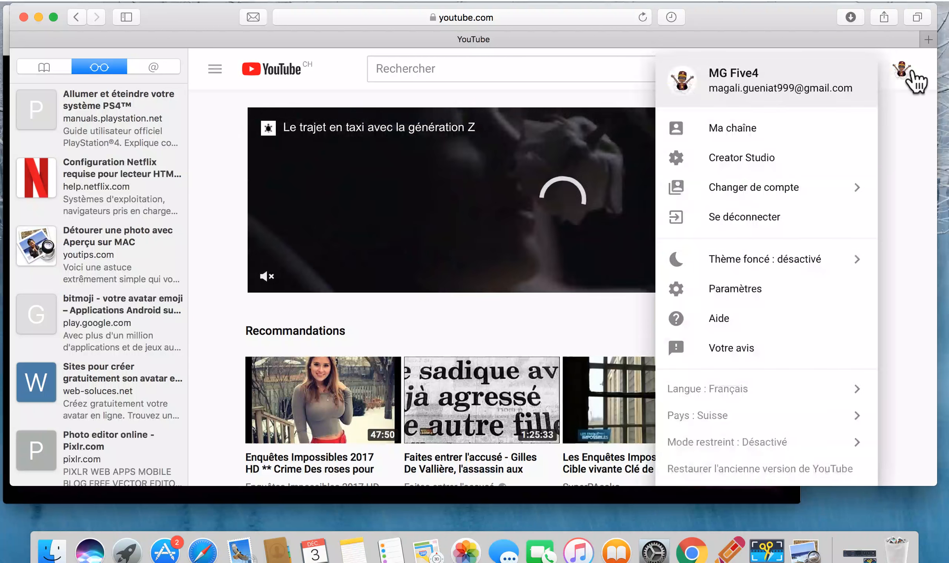
{"action": "left_click", "coordinate": [802, 128]}
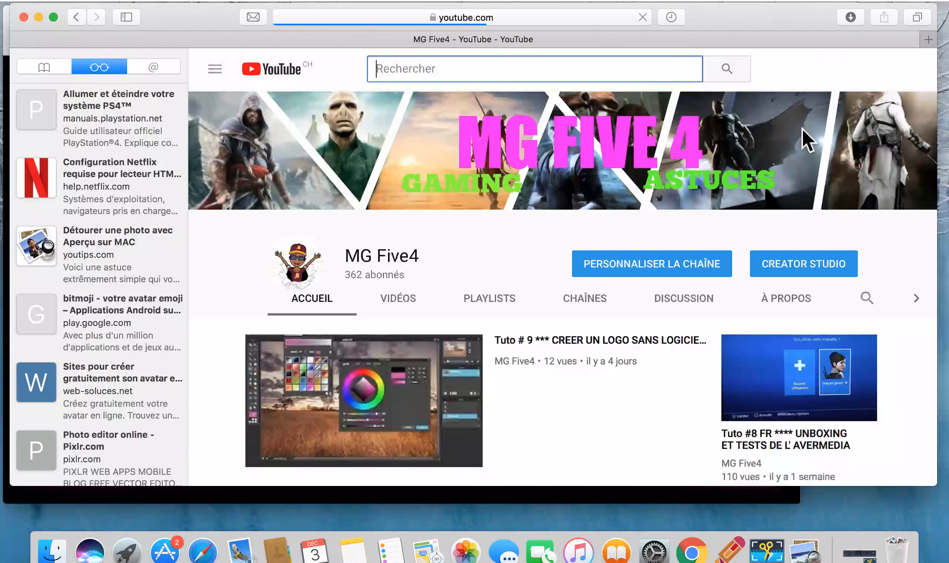
{"action": "left_click", "coordinate": [628, 271]}
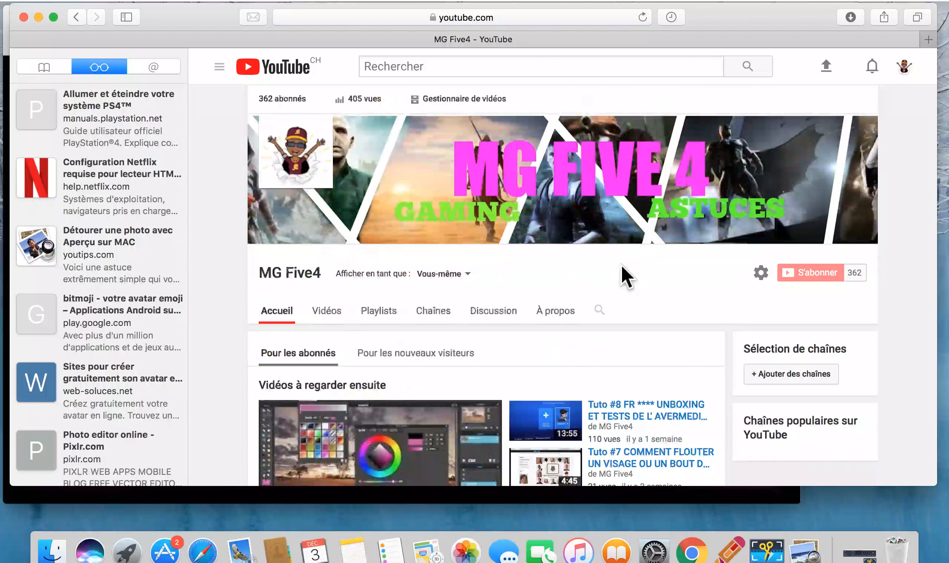
Look over the channel page and show the editing options for the channel banner
{"action": "scroll", "coordinate": [620, 265], "scroll_direction": "down", "scroll_amount": 3}
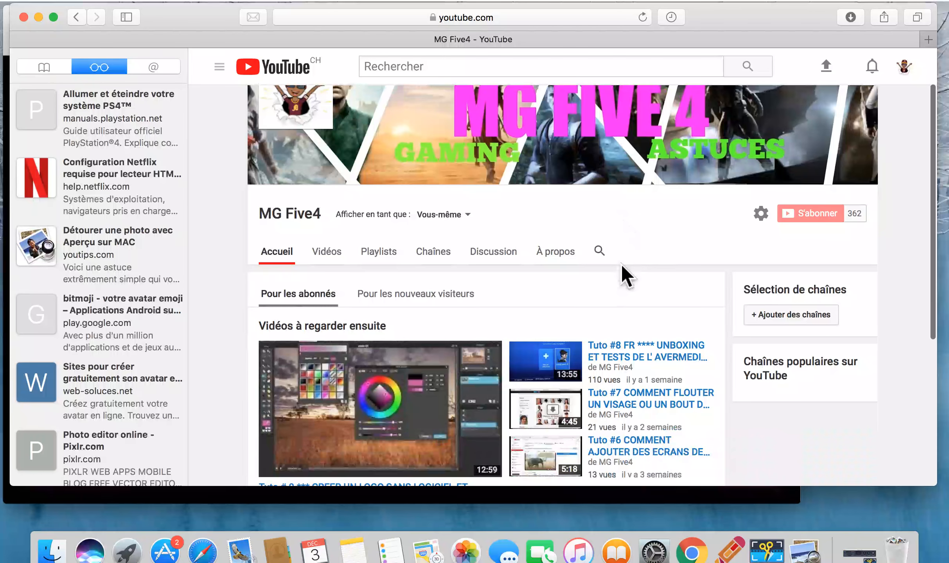
{"action": "scroll", "coordinate": [622, 265], "scroll_direction": "up", "scroll_amount": 3}
{"action": "mouse_move", "coordinate": [812, 129]}
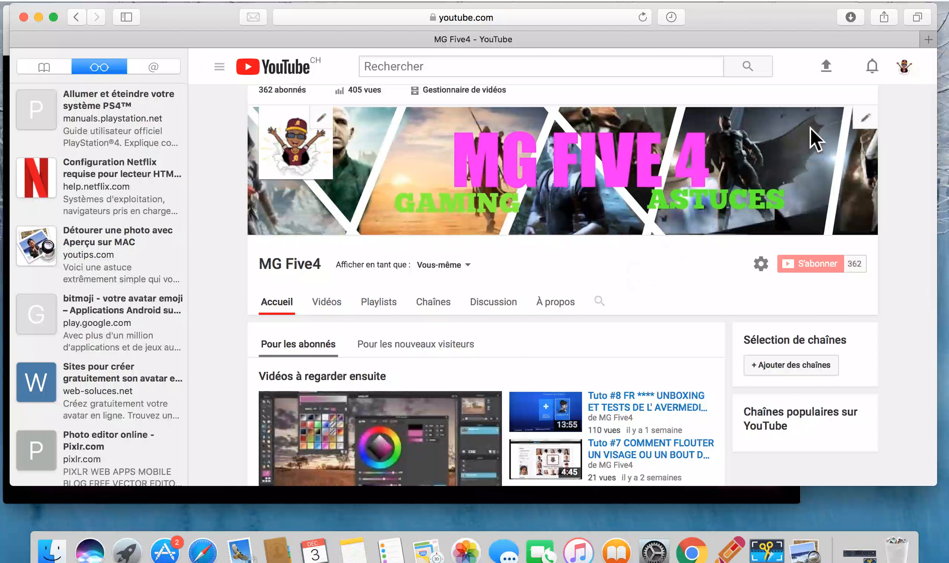
{"action": "left_click", "coordinate": [865, 119]}
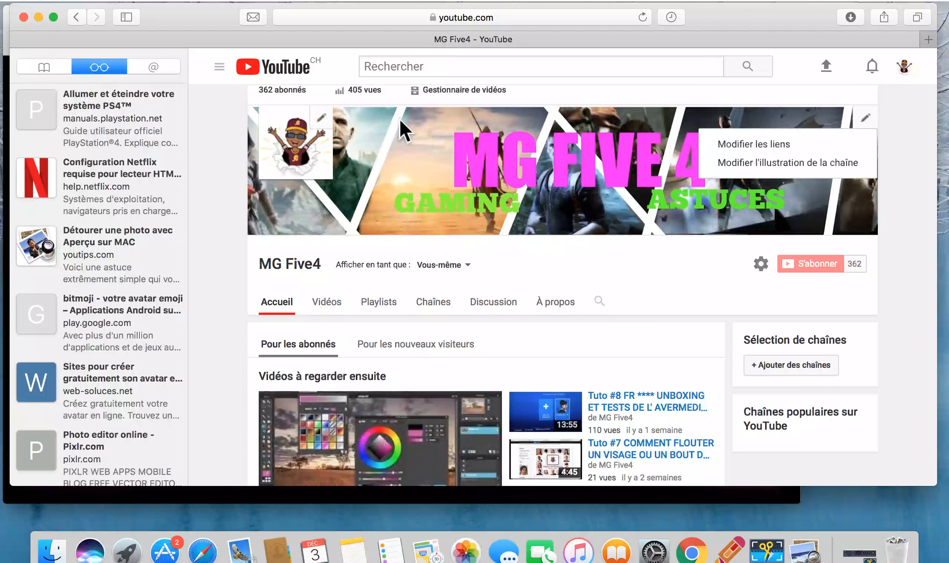
Change the channel icon to the first MGFIVE4 logo among the existing account photos, keeping the proposed square crop
{"action": "left_click", "coordinate": [331, 120]}
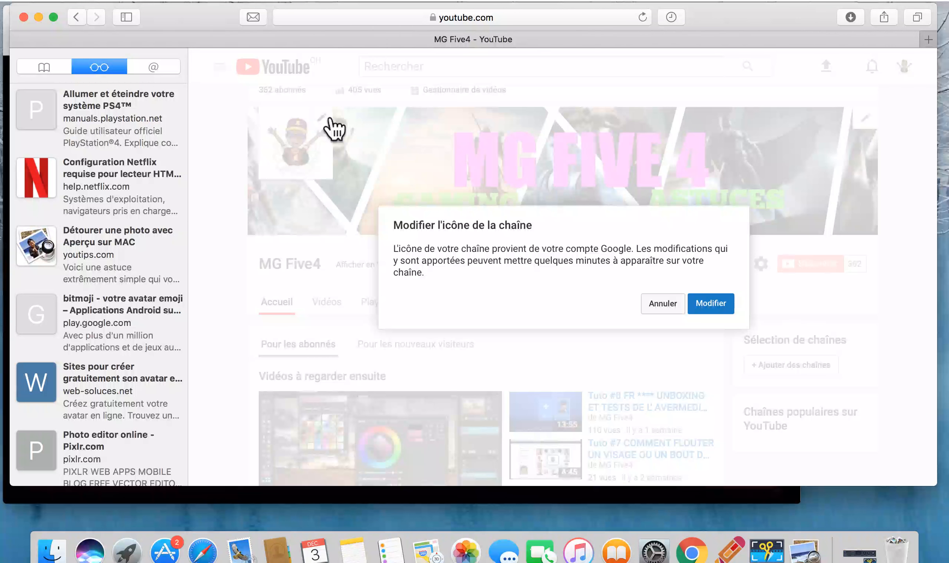
{"action": "left_click", "coordinate": [711, 304]}
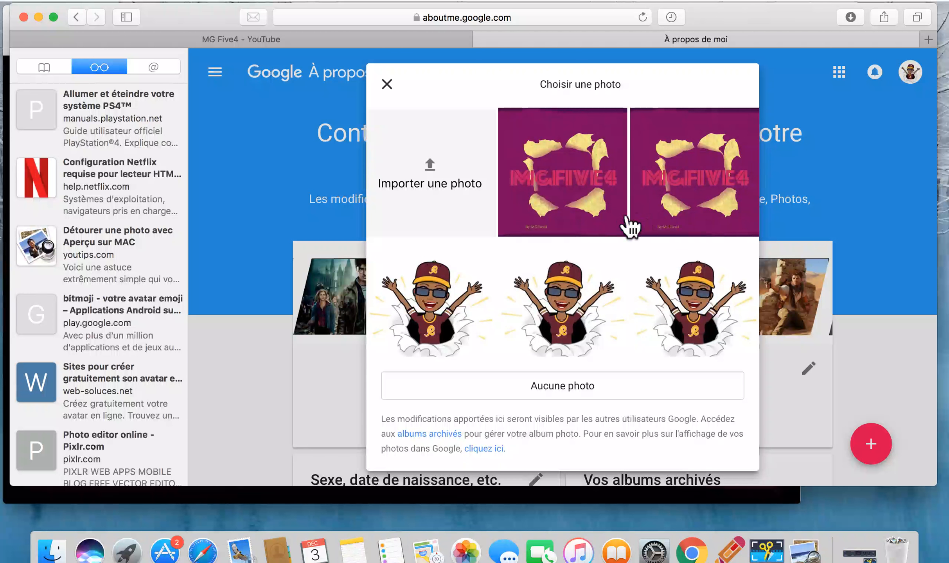
{"action": "left_click", "coordinate": [619, 228]}
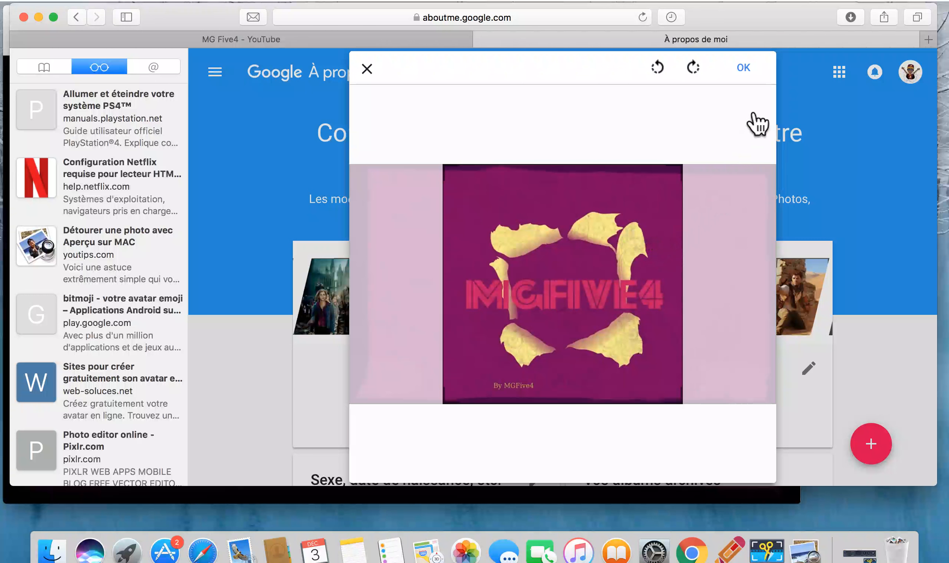
{"action": "left_click", "coordinate": [745, 70]}
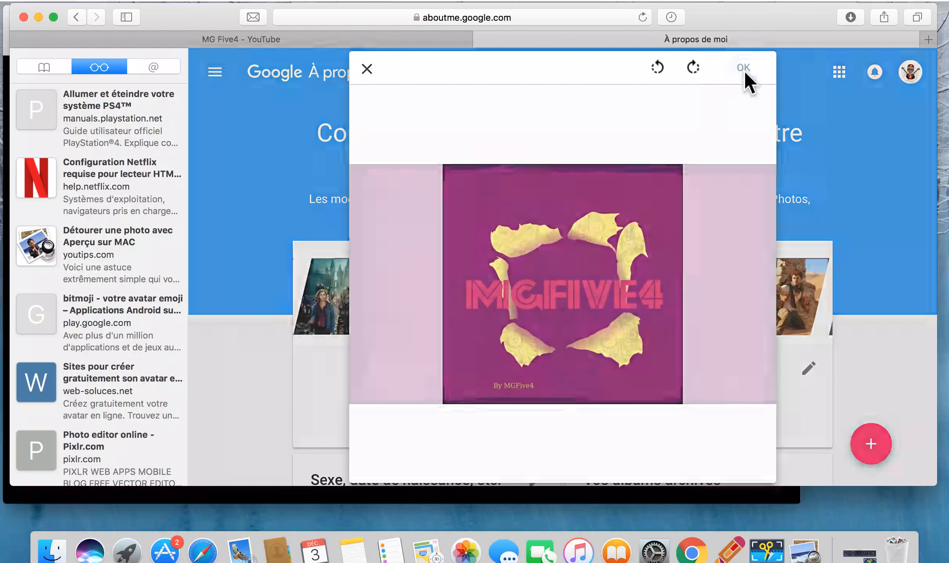